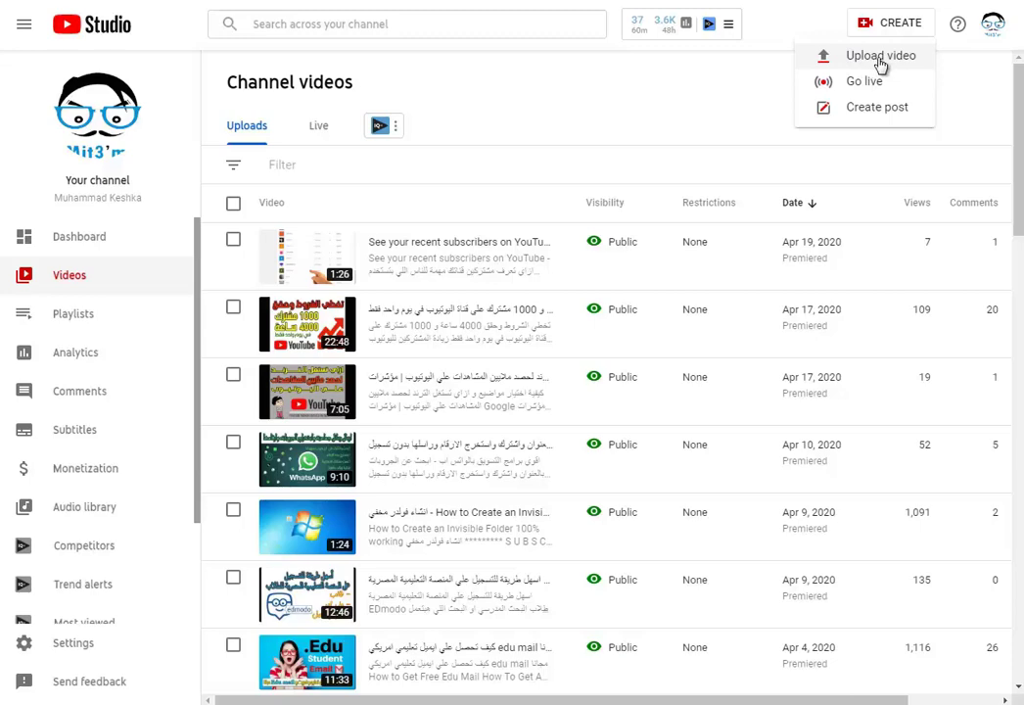
- Start a new video upload with the file "See your recent subscribers on YouTube" from the Desktop
left_click(880, 64)
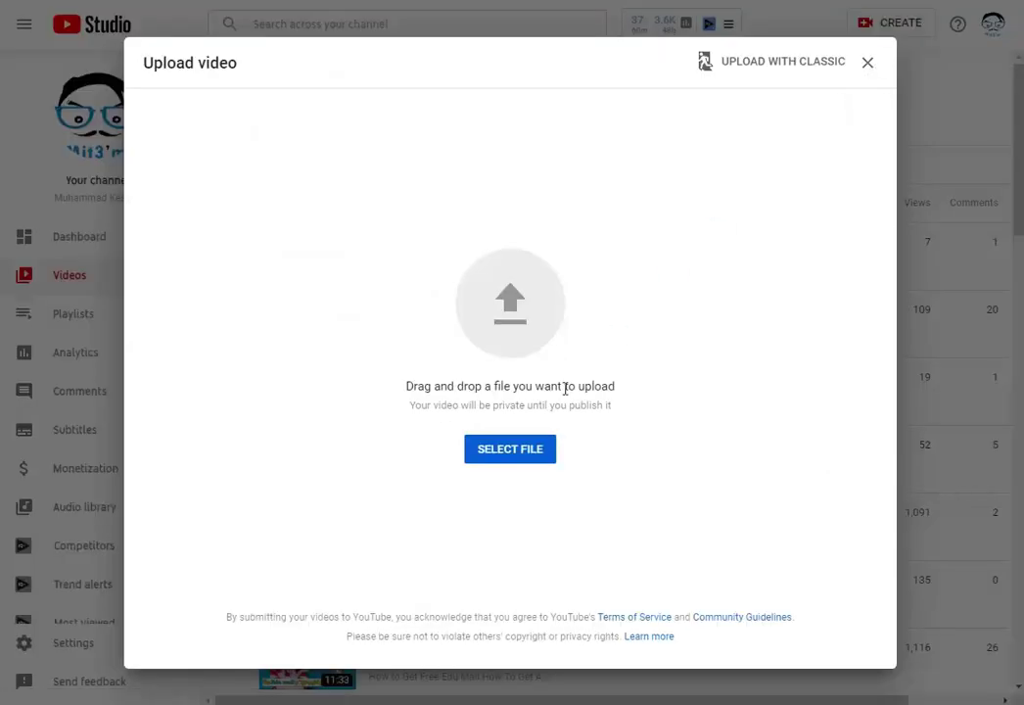
left_click(521, 449)
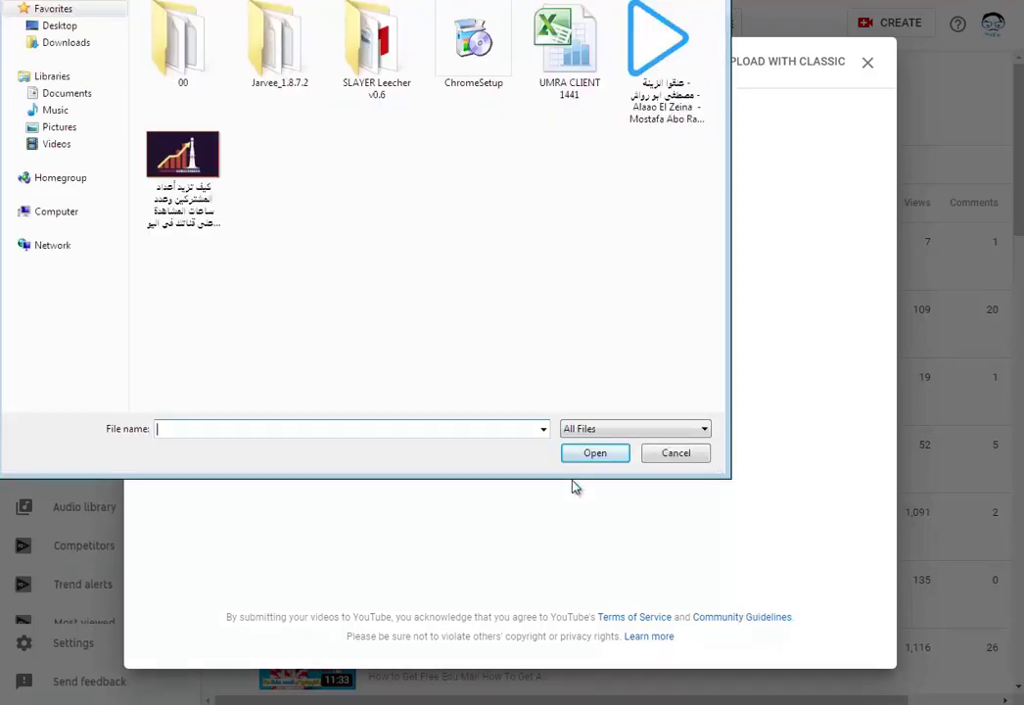
left_click(62, 26)
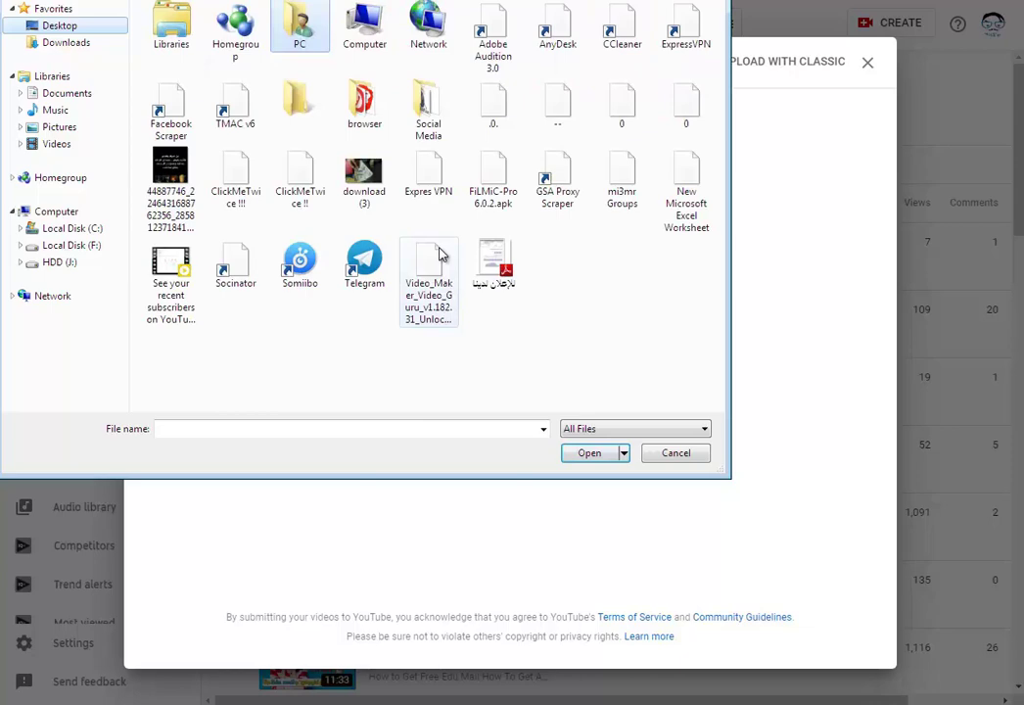
double_click(440, 255)
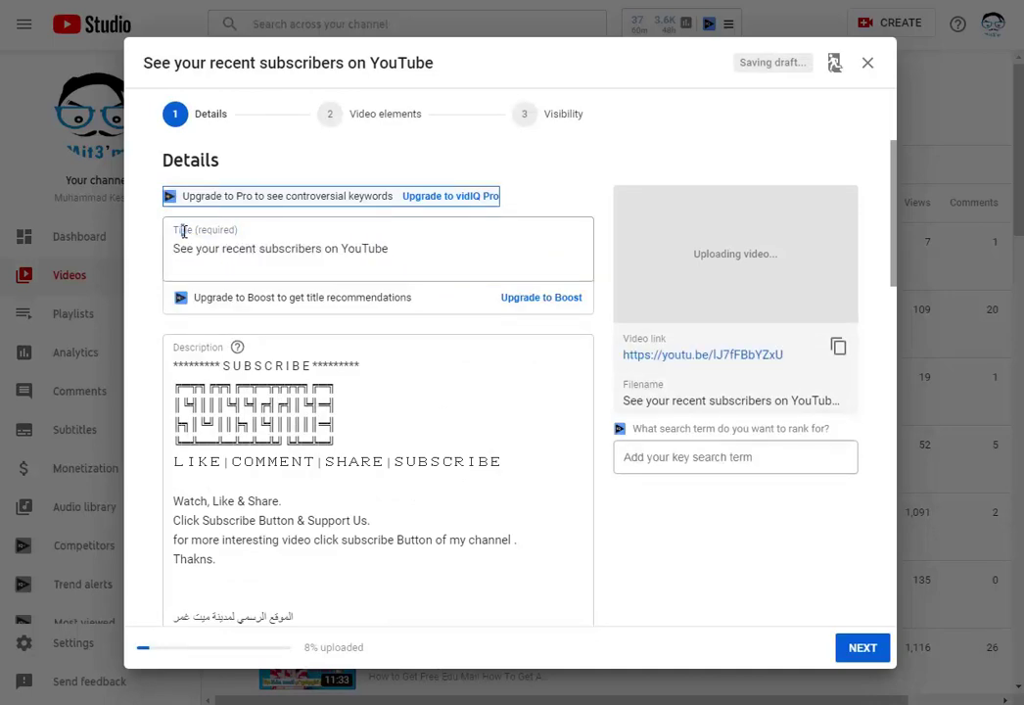
- Replace the video title with "عنوان للفديو يشد المشاهد"
left_click(371, 252)
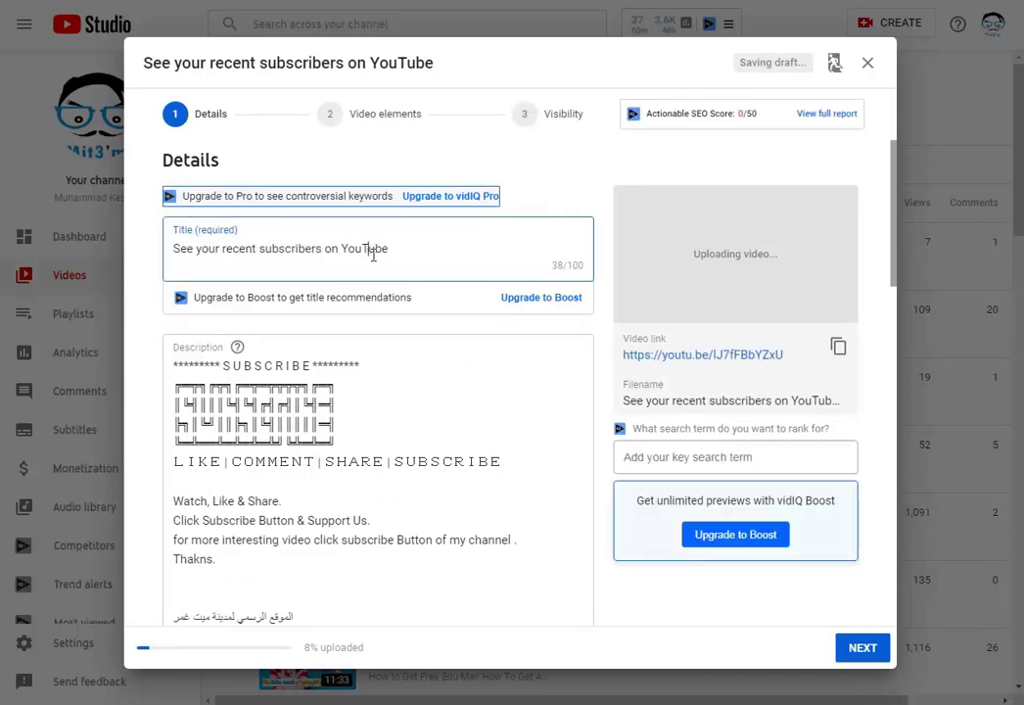
left_click_drag(372, 251, 172, 249)
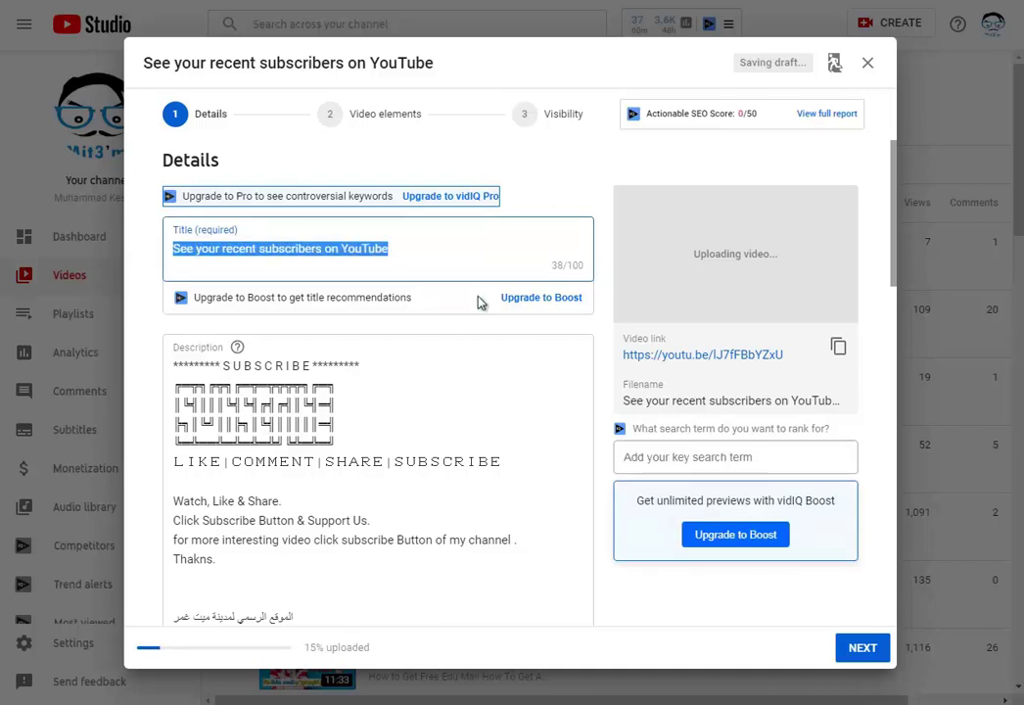
type("u")
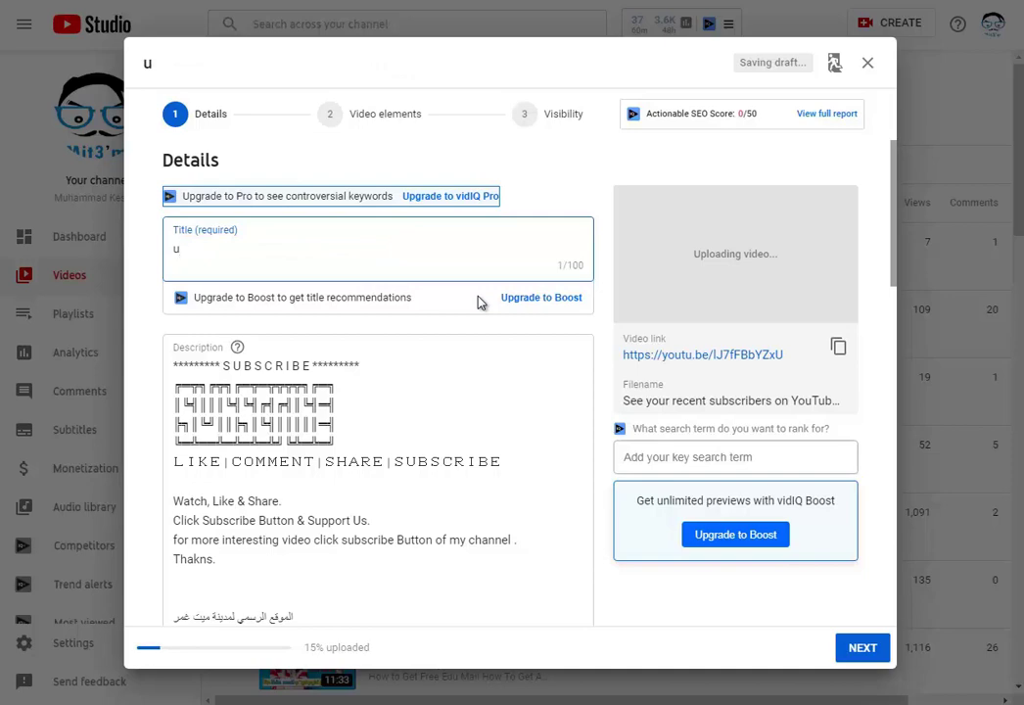
key("BackSpace")
type("عنوان للفد")
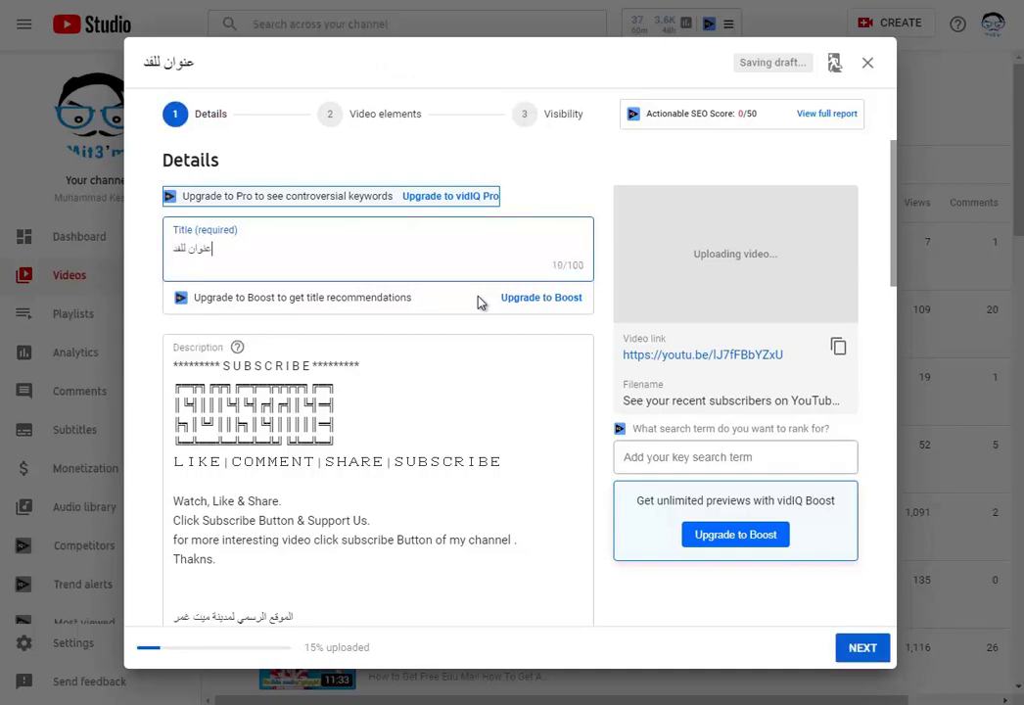
type("يو يشد ")
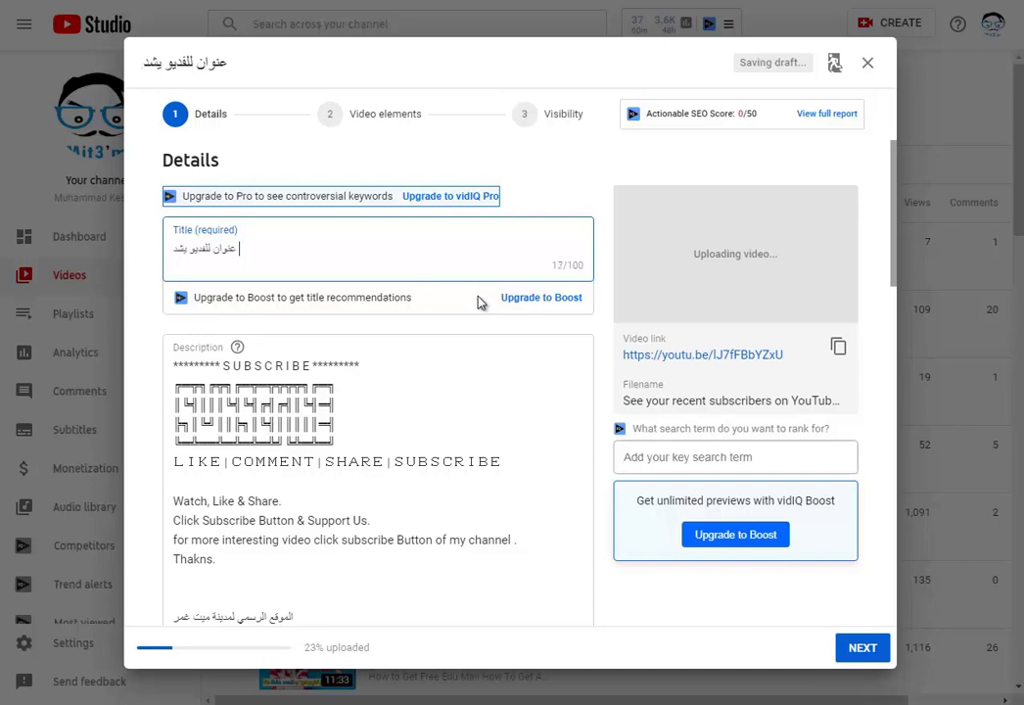
type("المشاهد")
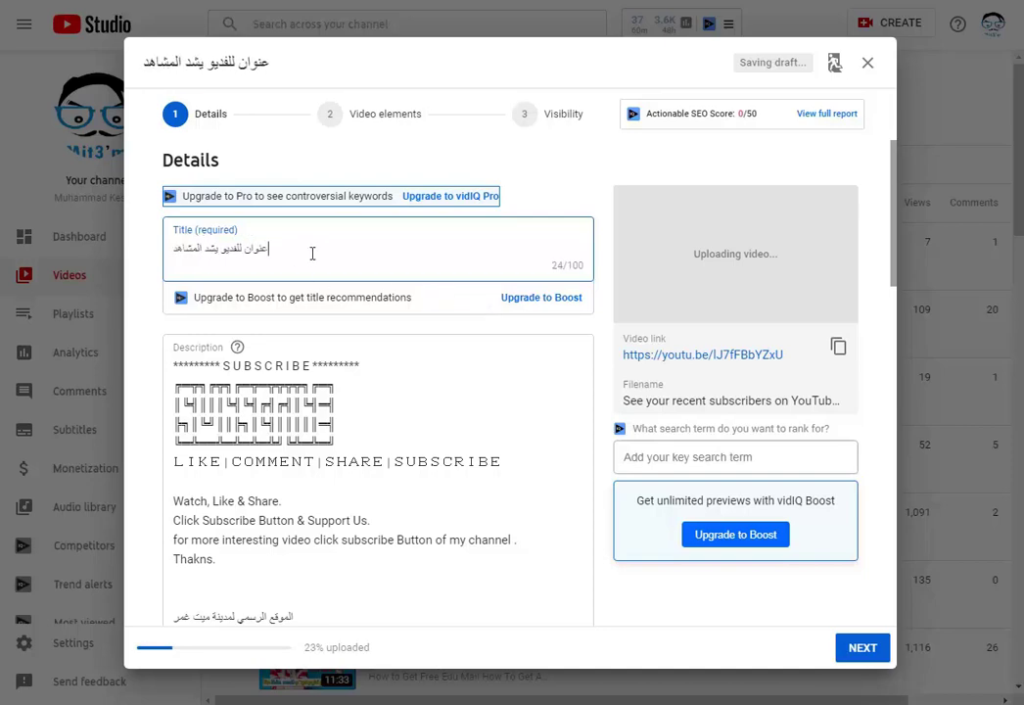
left_click_drag(312, 253, 139, 253)
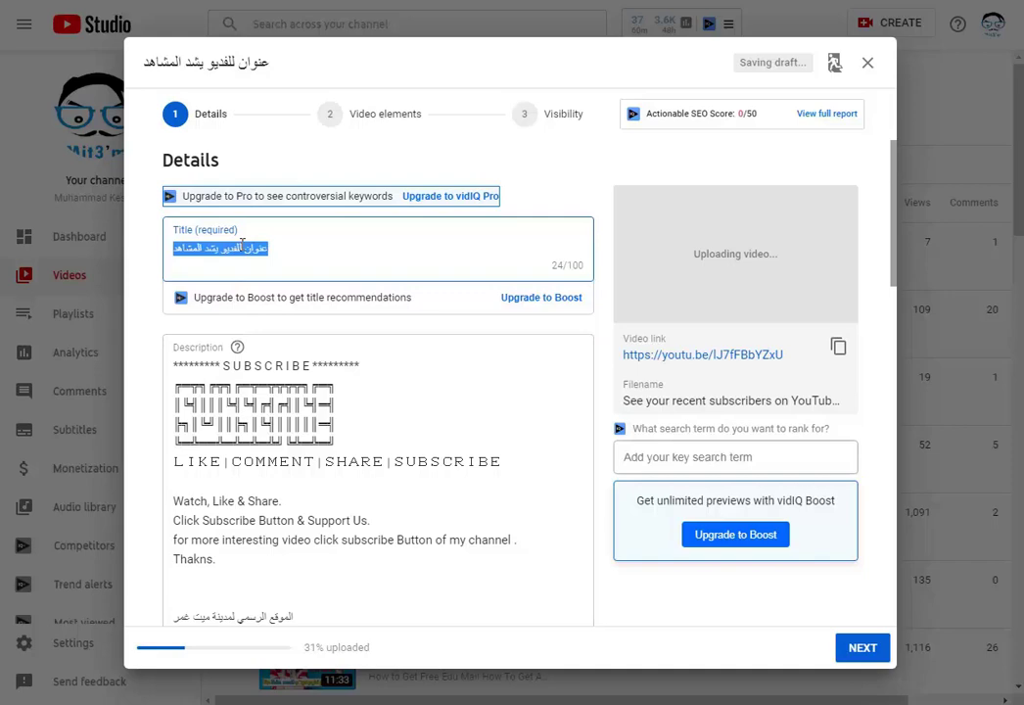
left_click(266, 349)
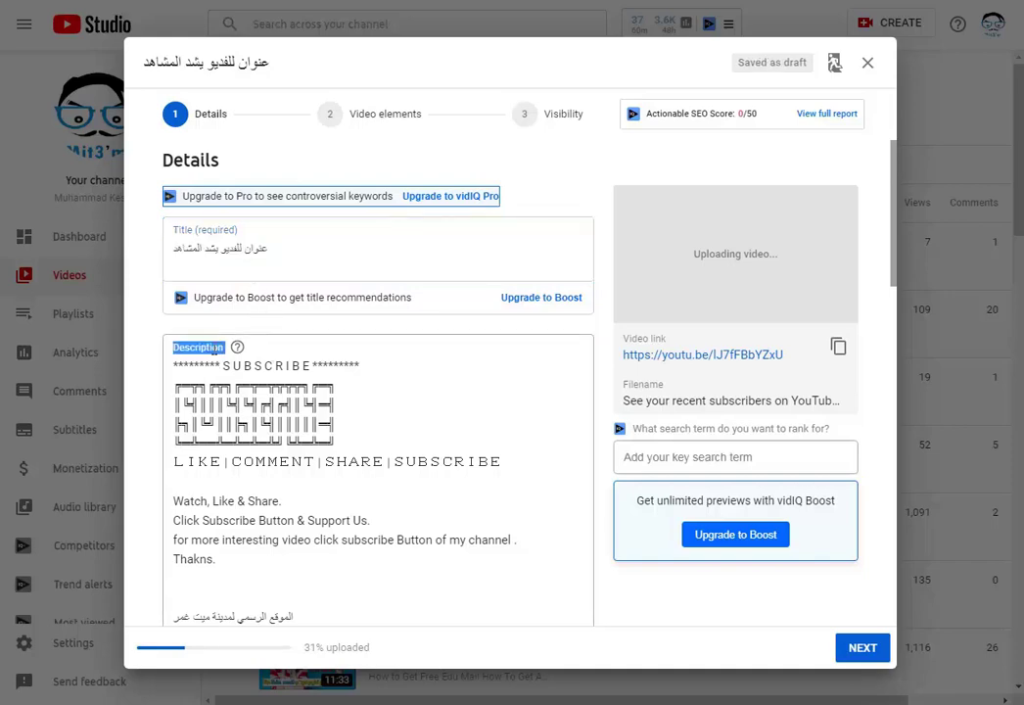
- Insert blank lines above the SUBSCRIBE block in the description and write "الوصف هنا" on the first line
left_click(275, 364)
key("Return")
key("Return")
key("Return")
key("Return")
key("Return")
key("Return")
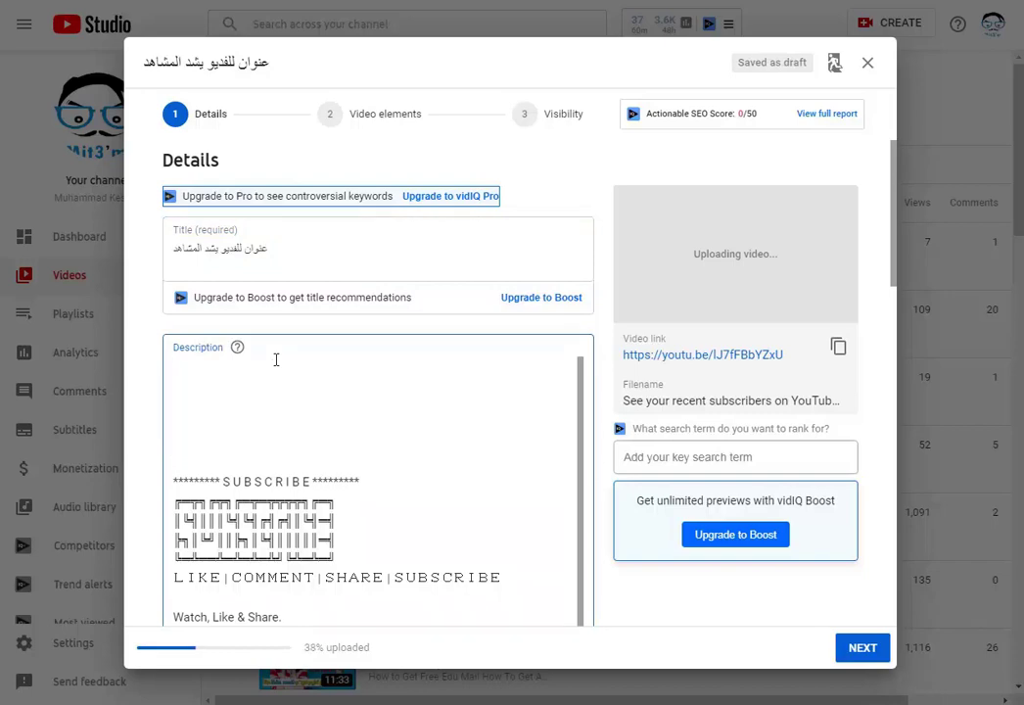
type("الوصف هنا")
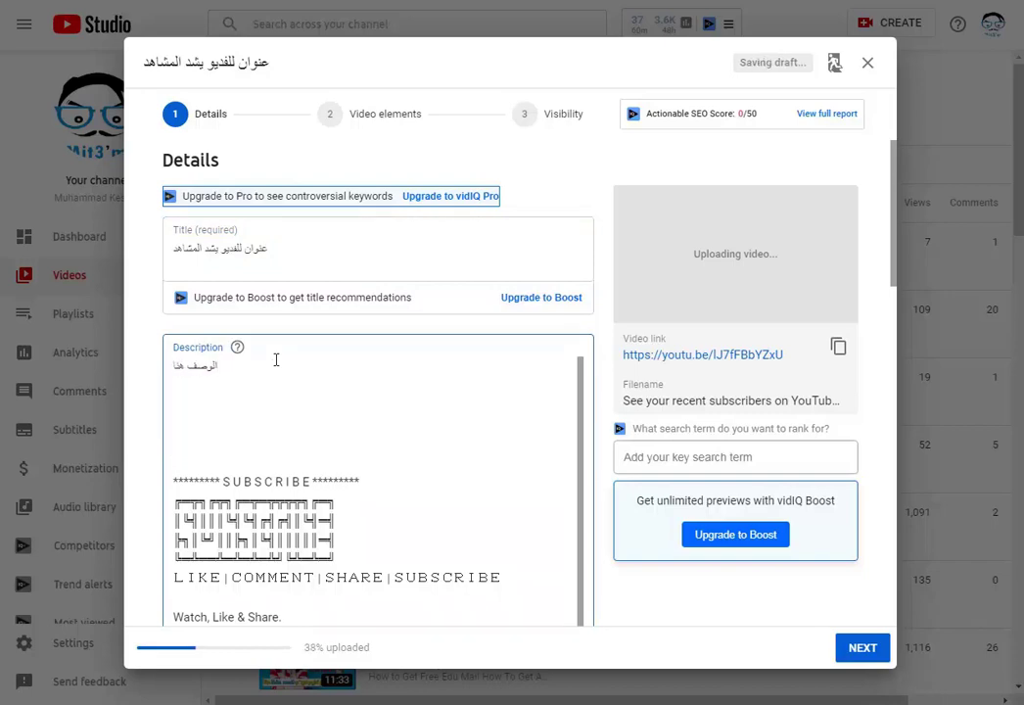
- Add the line "ونضع 3 هاشتاج" to the description, followed by the hashtags #ميت_غمر and #mit3mr on separate lines
key("Return")
key("Return")
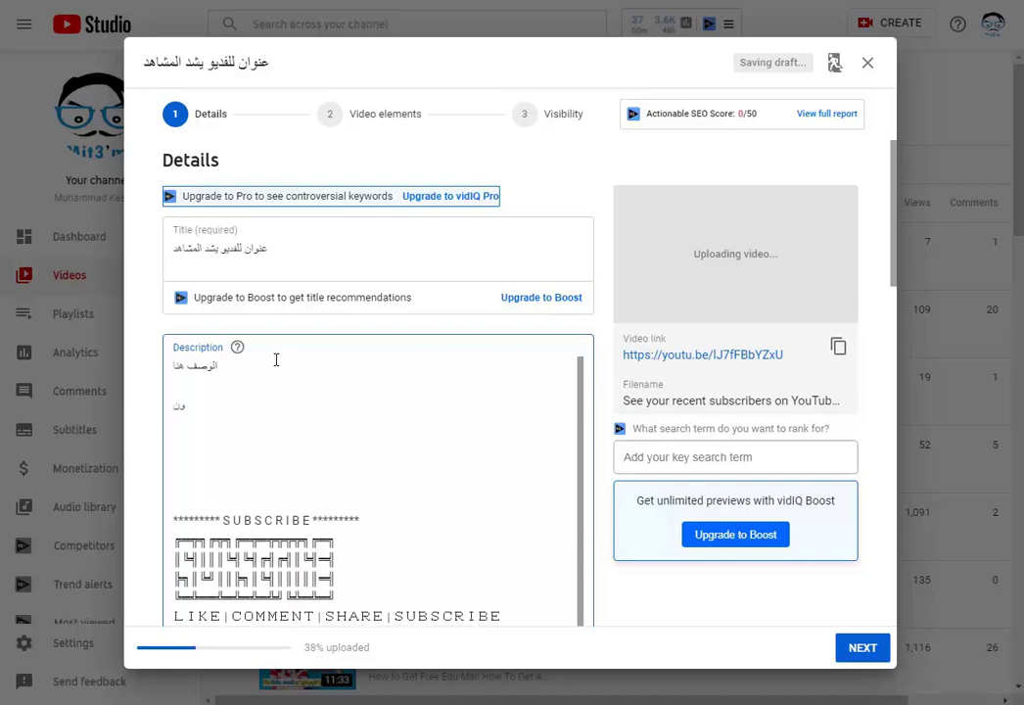
type("ونضع 3 هاشتاج")
key("Return")
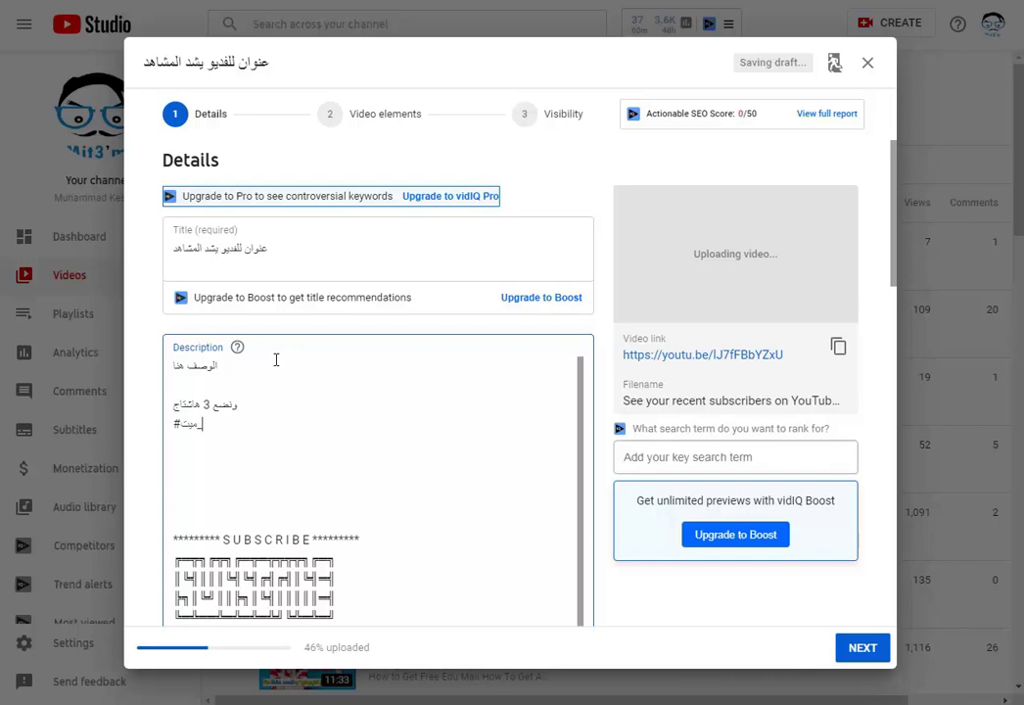
type("#ميت_عمر")
key("Return")
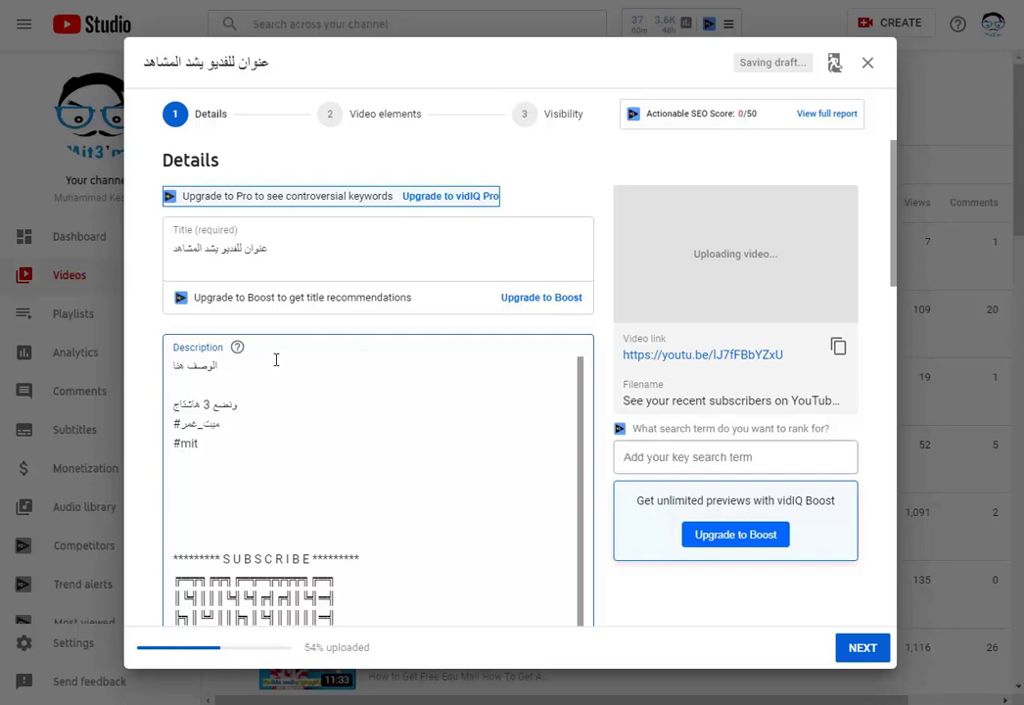
key("Return")
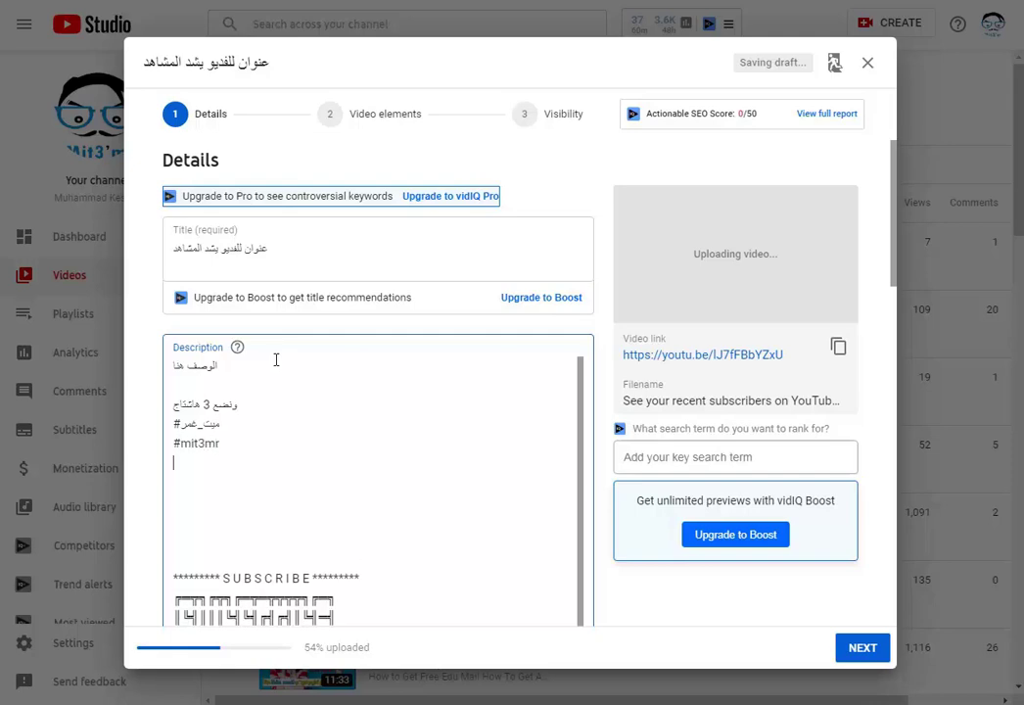
left_click_drag(173, 366, 391, 385)
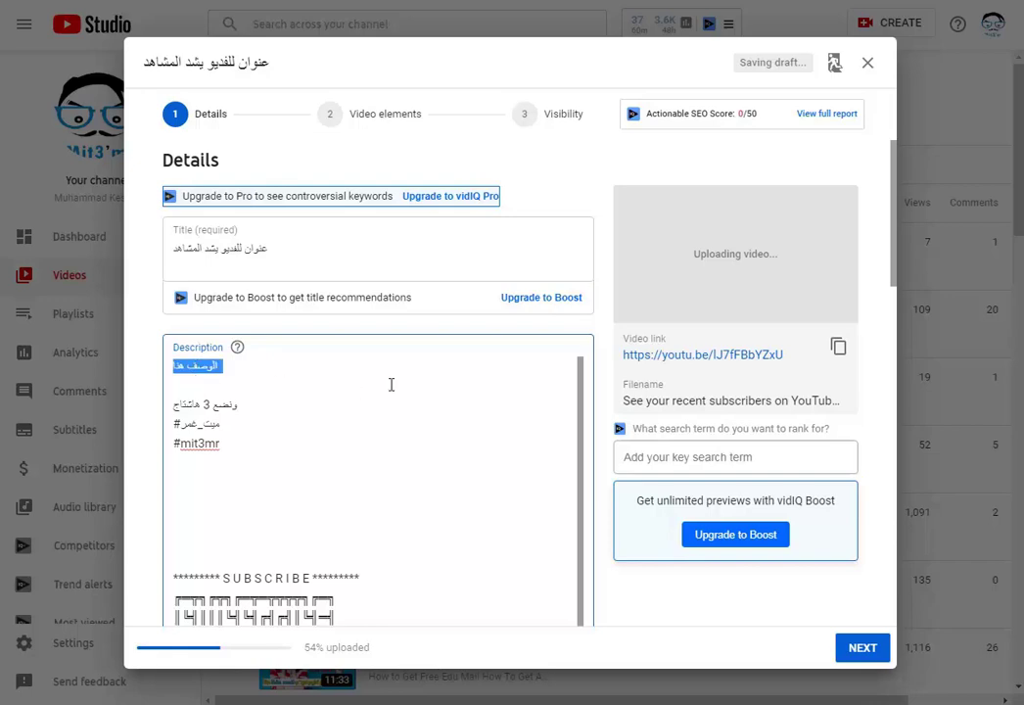
- Review the upload's thumbnail and playlist sections alongside the blog article's checklist of technical channel tips
scroll(592, 440, "down", 10)
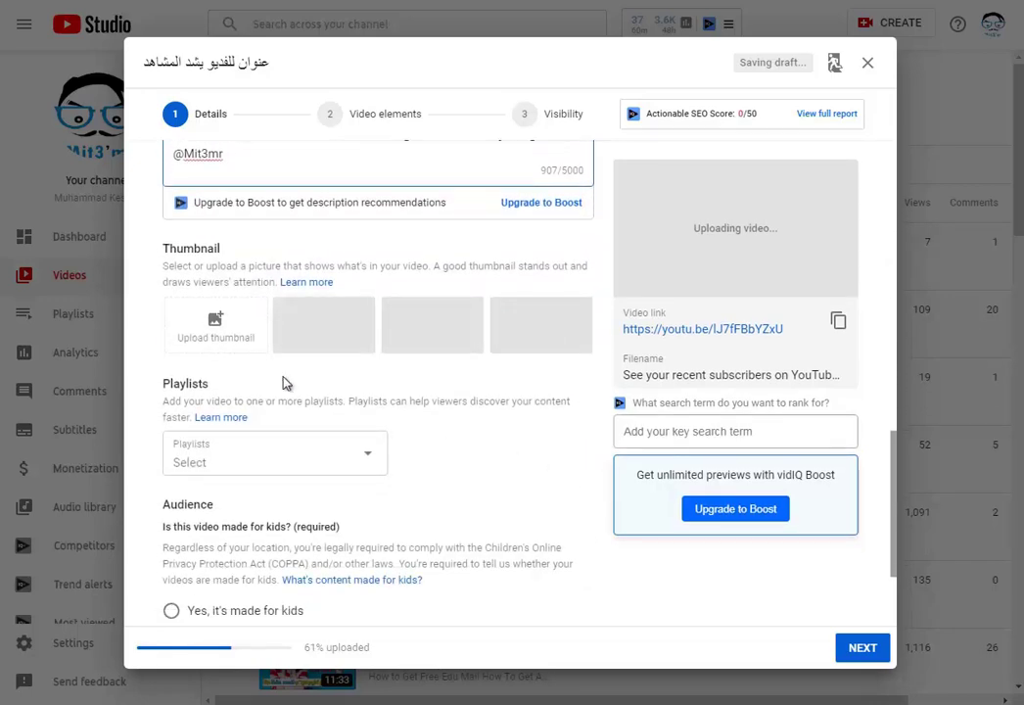
double_click(196, 249)
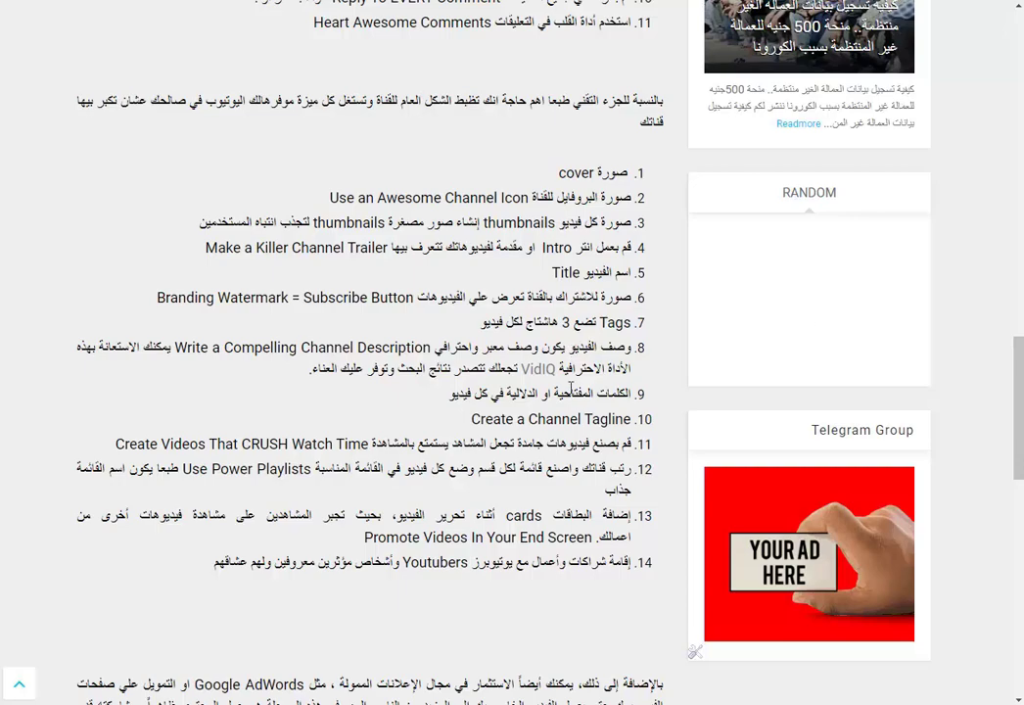
scroll(568, 391, "up", 1)
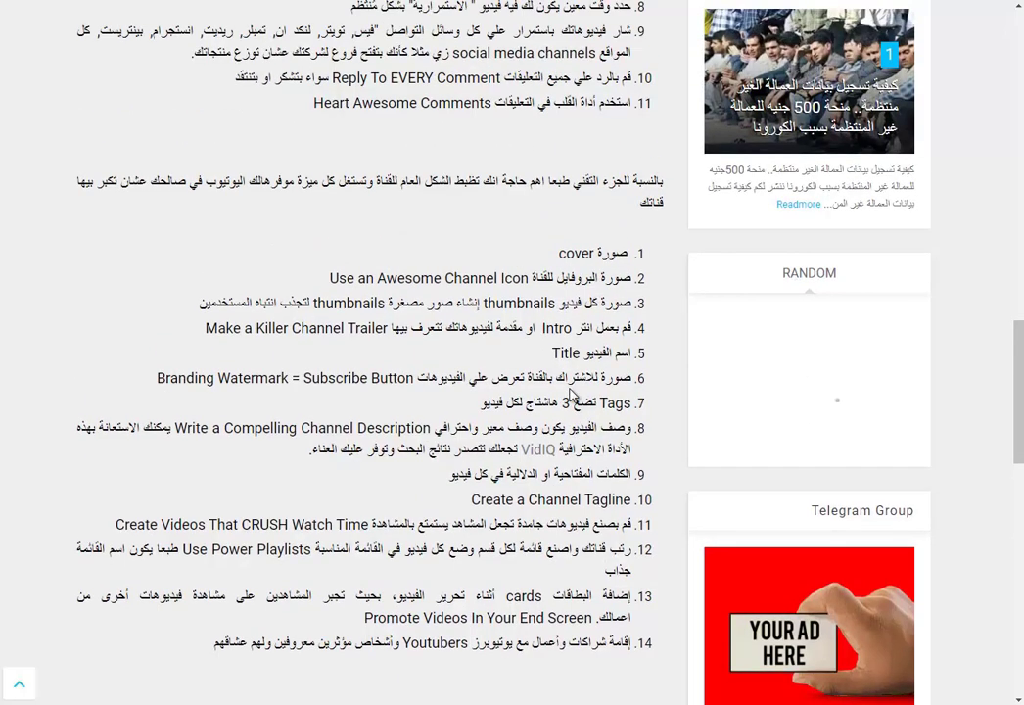
scroll(569, 390, "up", 3)
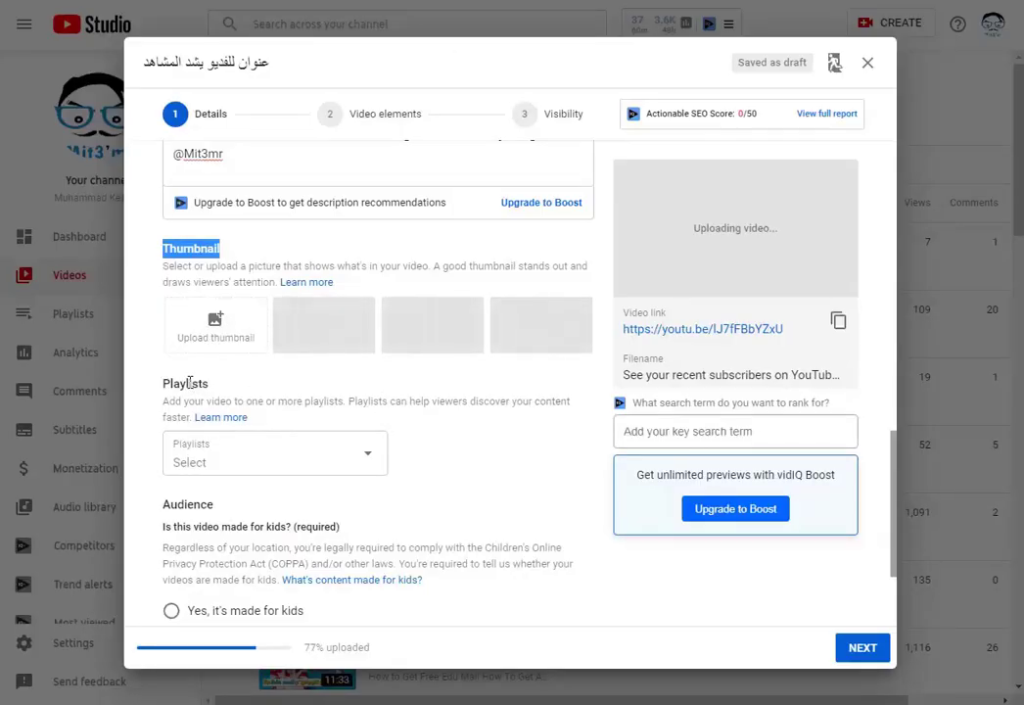
left_click(360, 457)
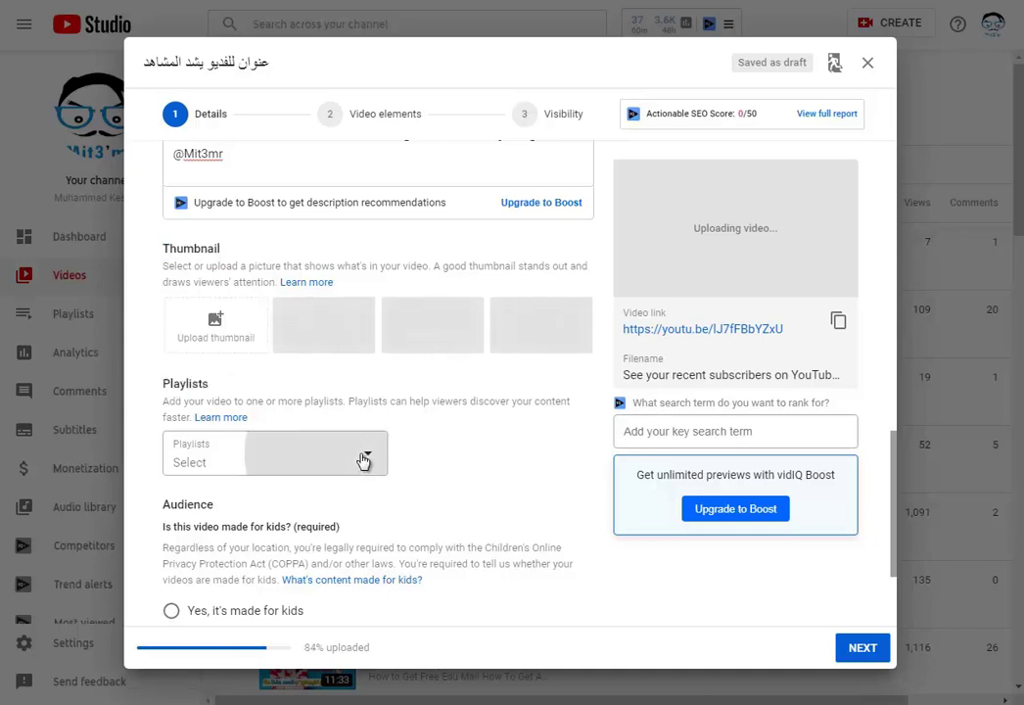
left_click(473, 457)
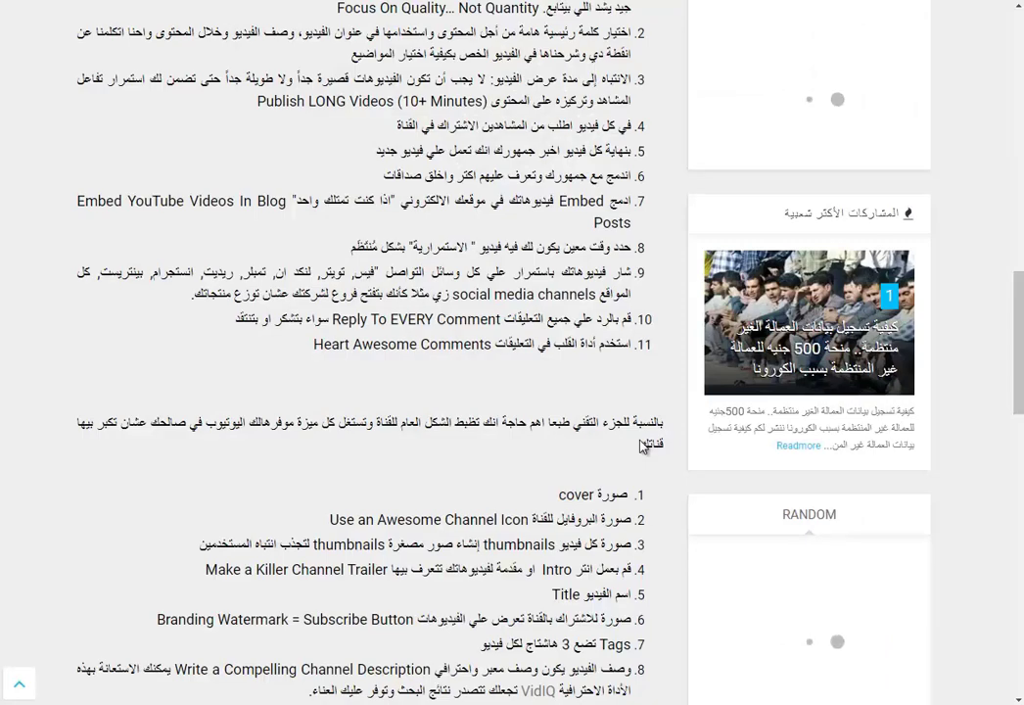
scroll(641, 446, "up", 1)
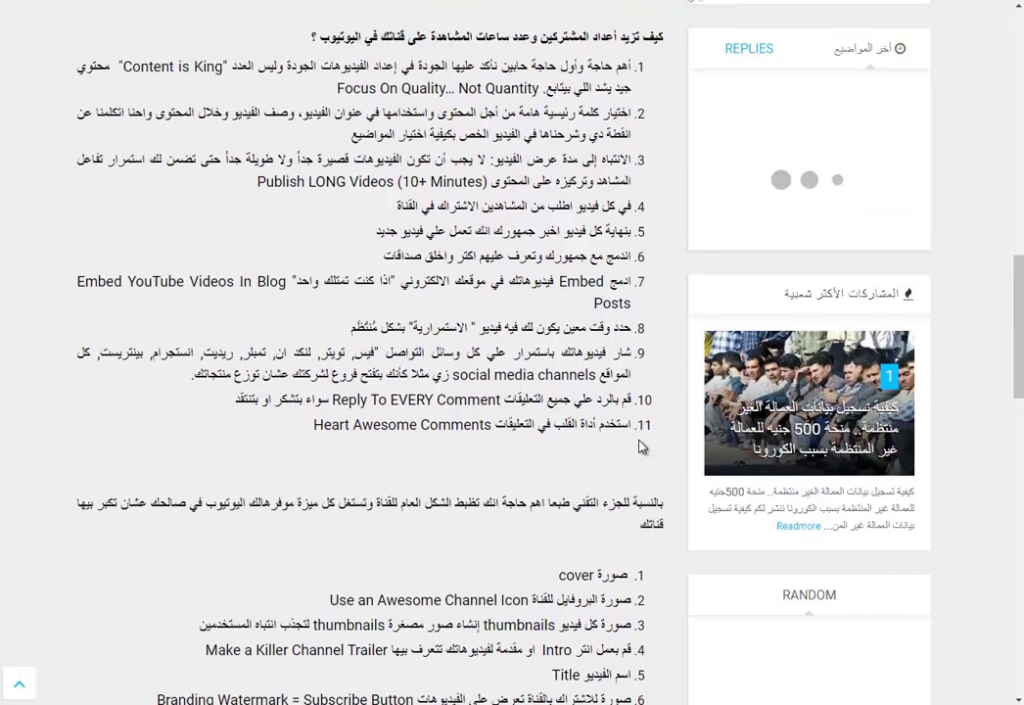
scroll(641, 445, "down", 2)
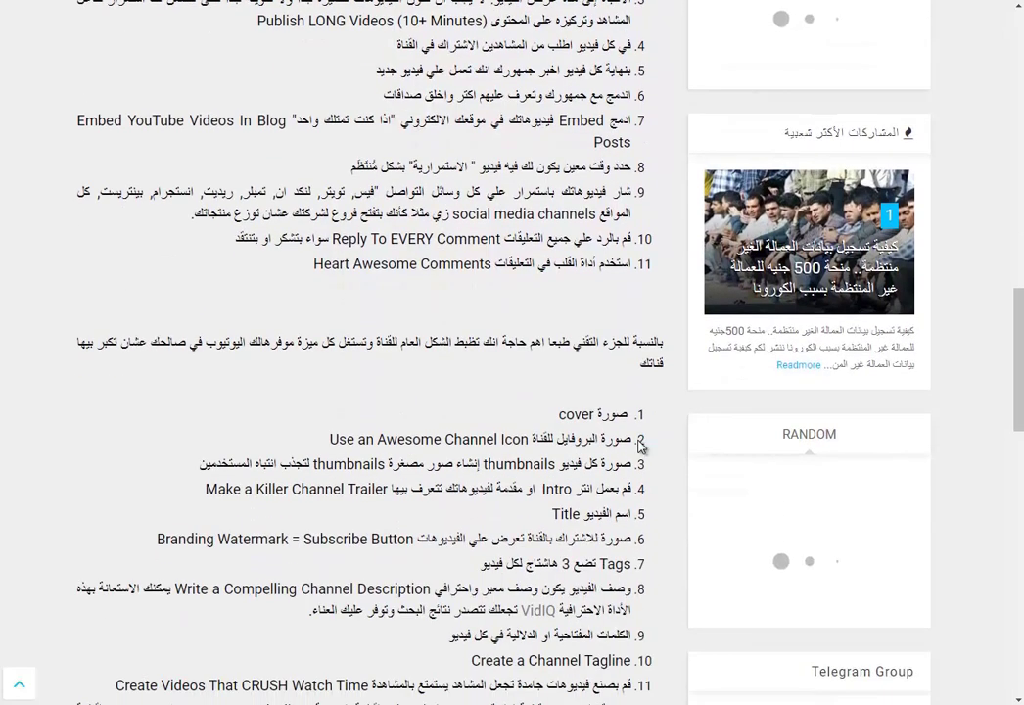
scroll(641, 447, "down", 1)
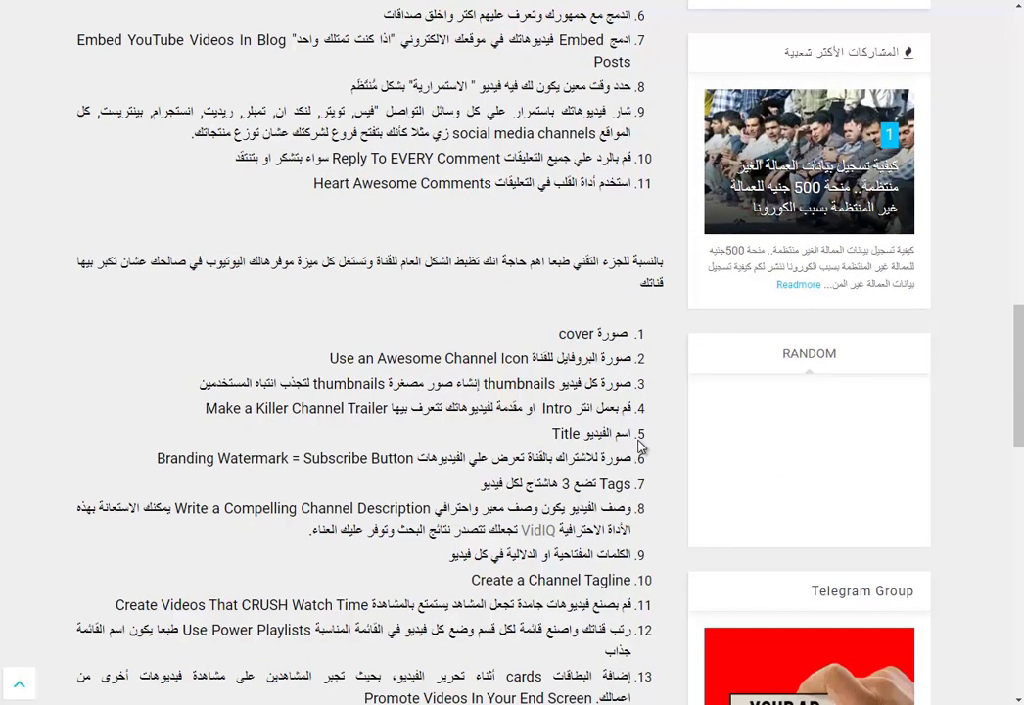
scroll(641, 446, "down", 1)
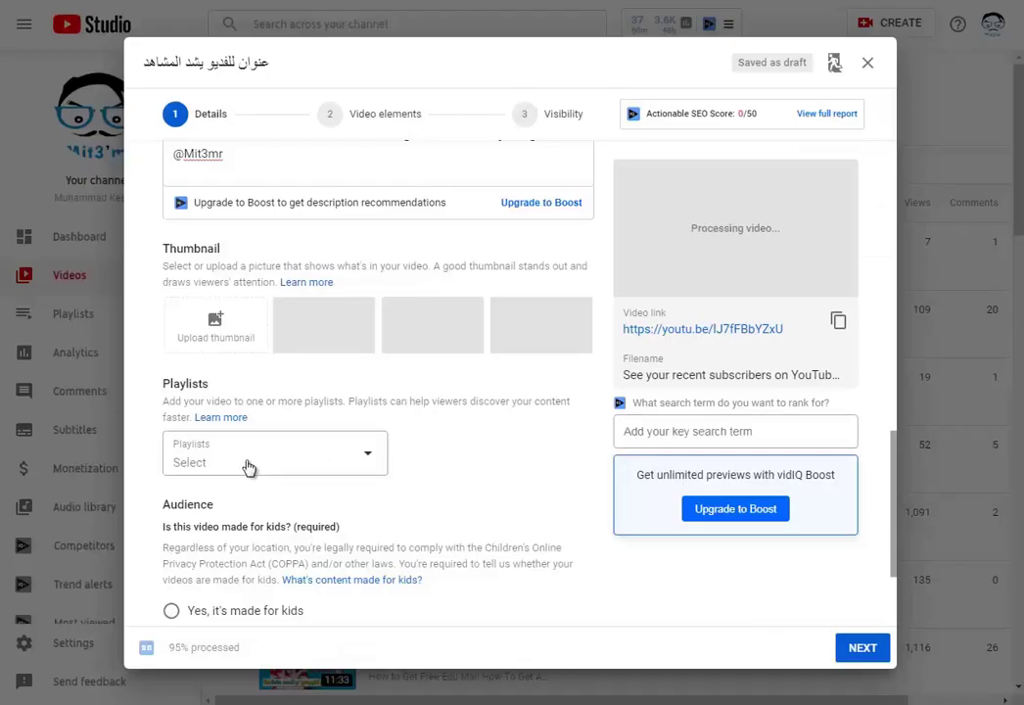
- Add the video to the Digital Marketing playlist
left_click(244, 464)
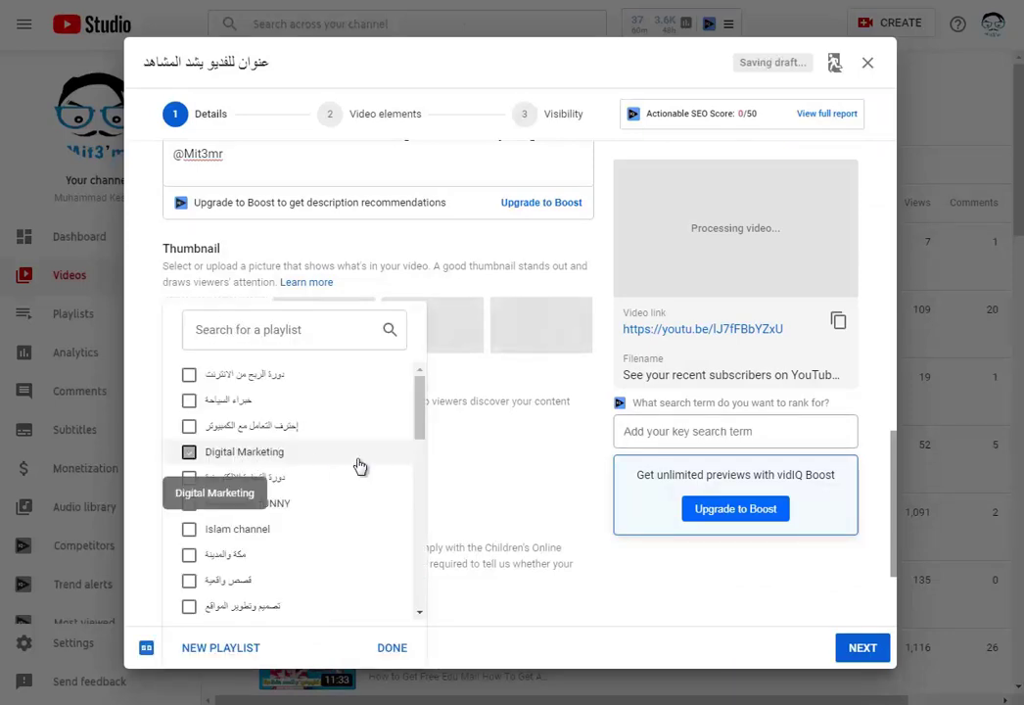
left_click(360, 466)
left_click(493, 457)
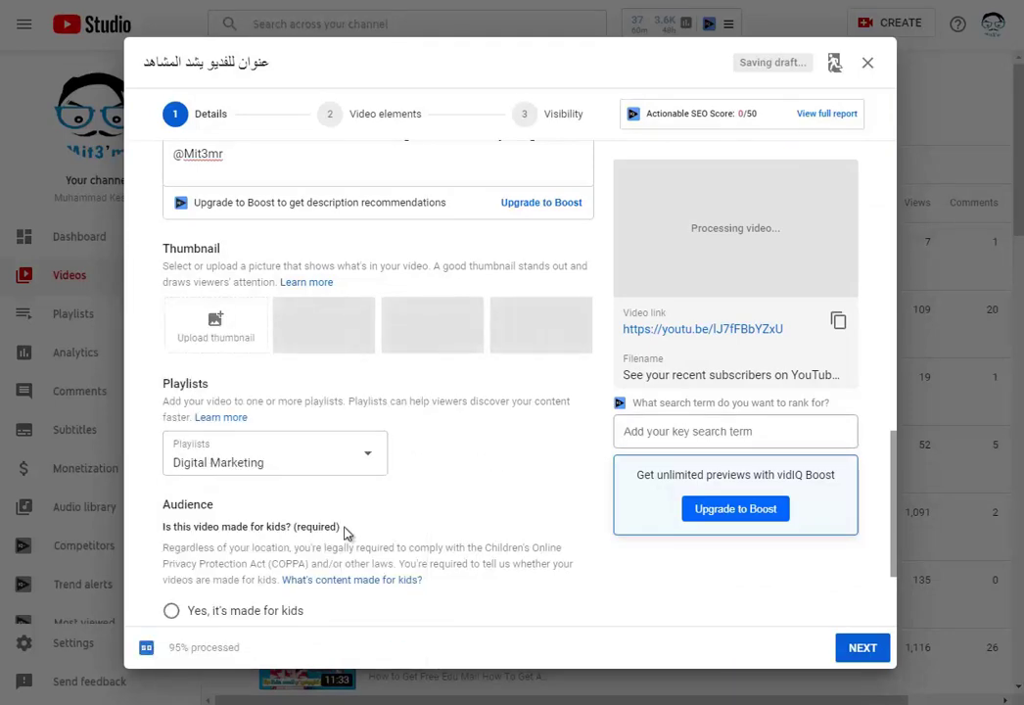
double_click(198, 388)
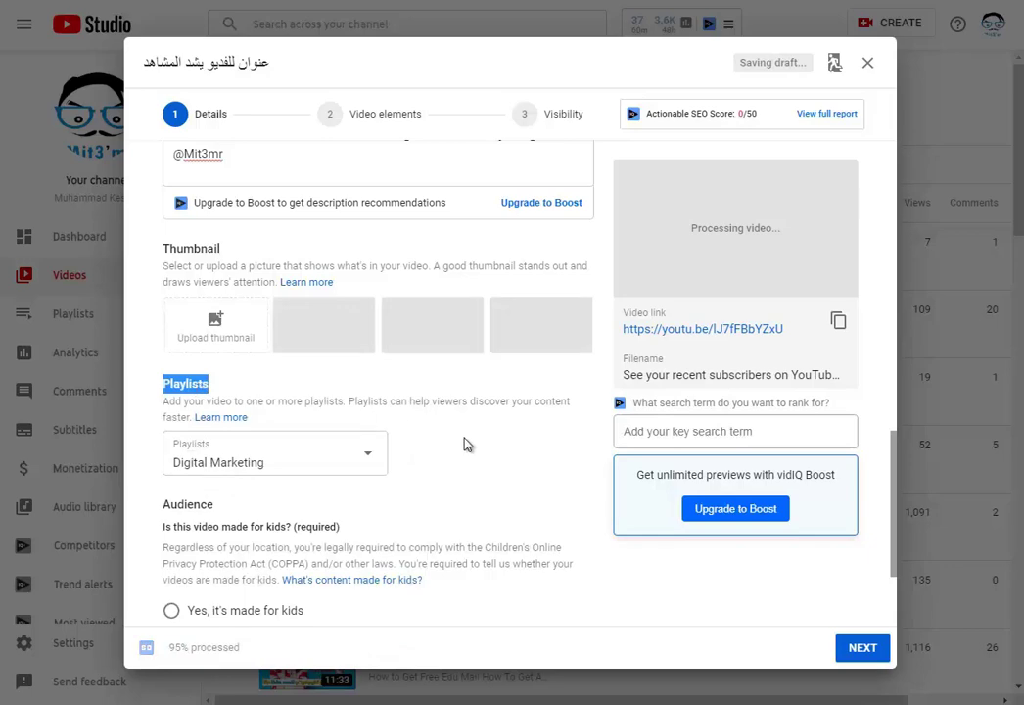
- Set the audience to "No, it's not made for kids" and check what the additional options cover
scroll(467, 443, "down", 3)
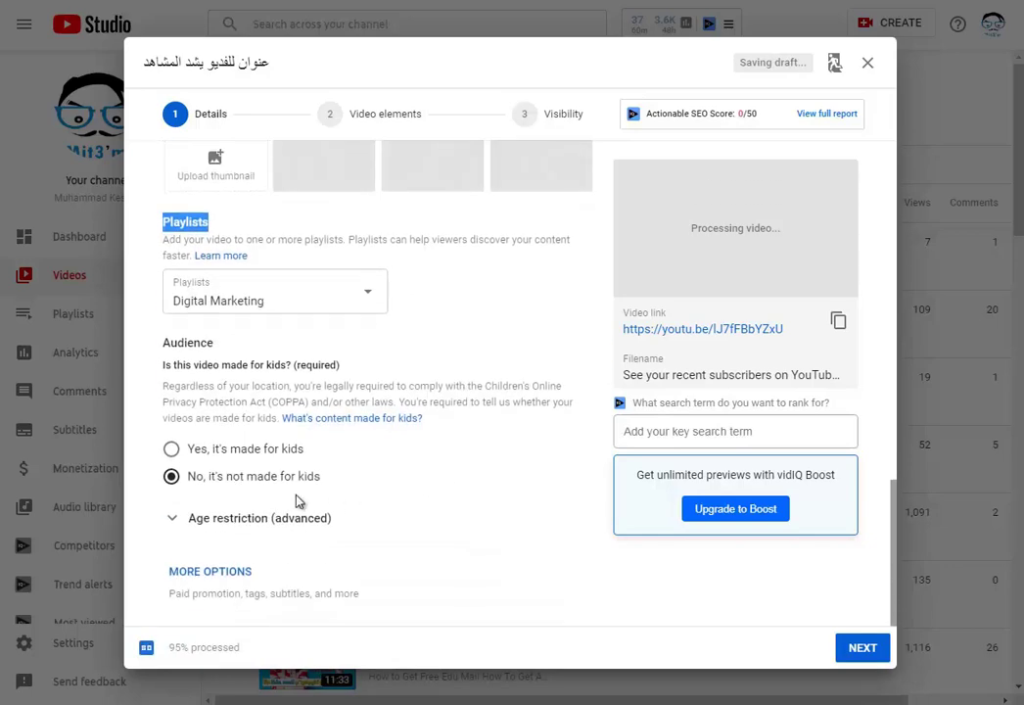
left_click(238, 484)
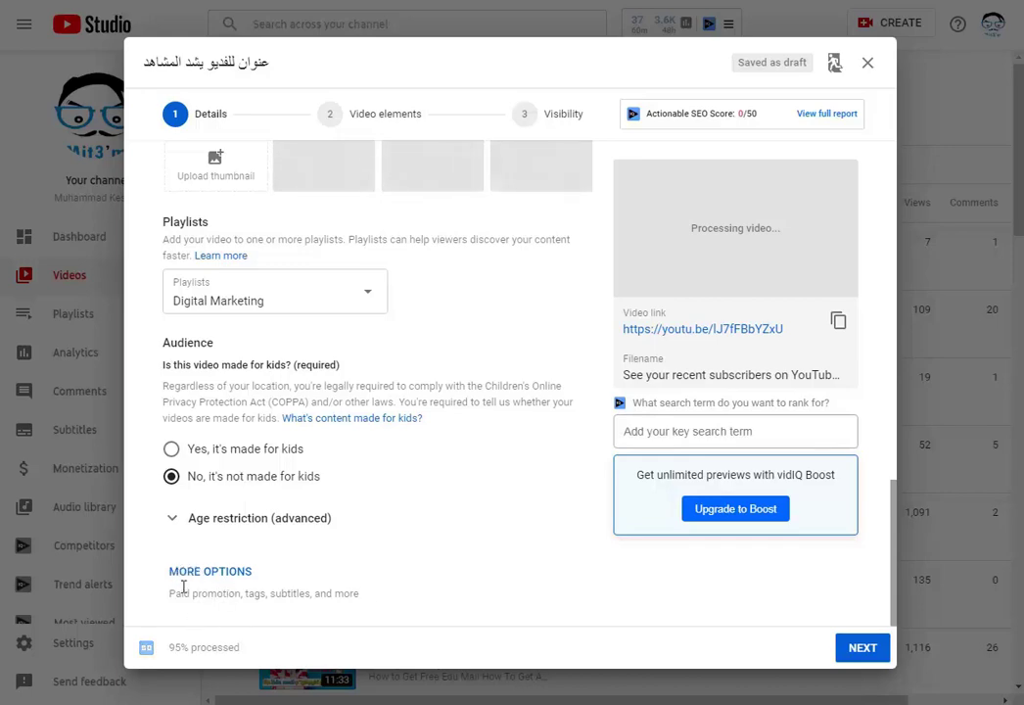
left_click_drag(169, 593, 396, 598)
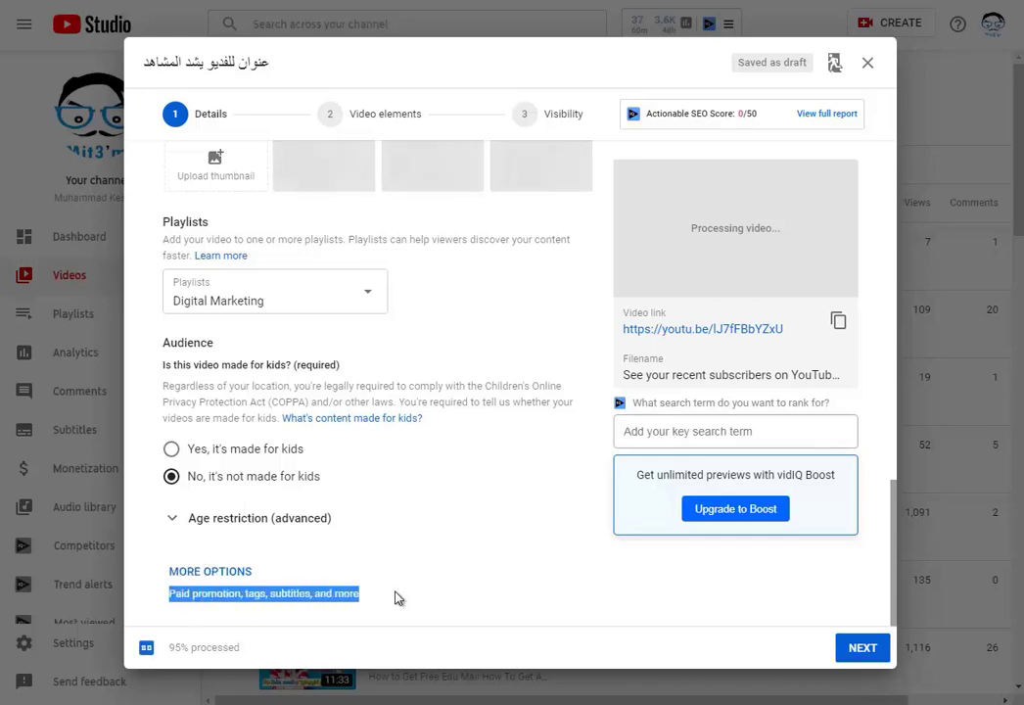
- Show the upload's additional options and examine the paid promotion and tags sections
left_click(208, 576)
scroll(423, 548, "down", 2)
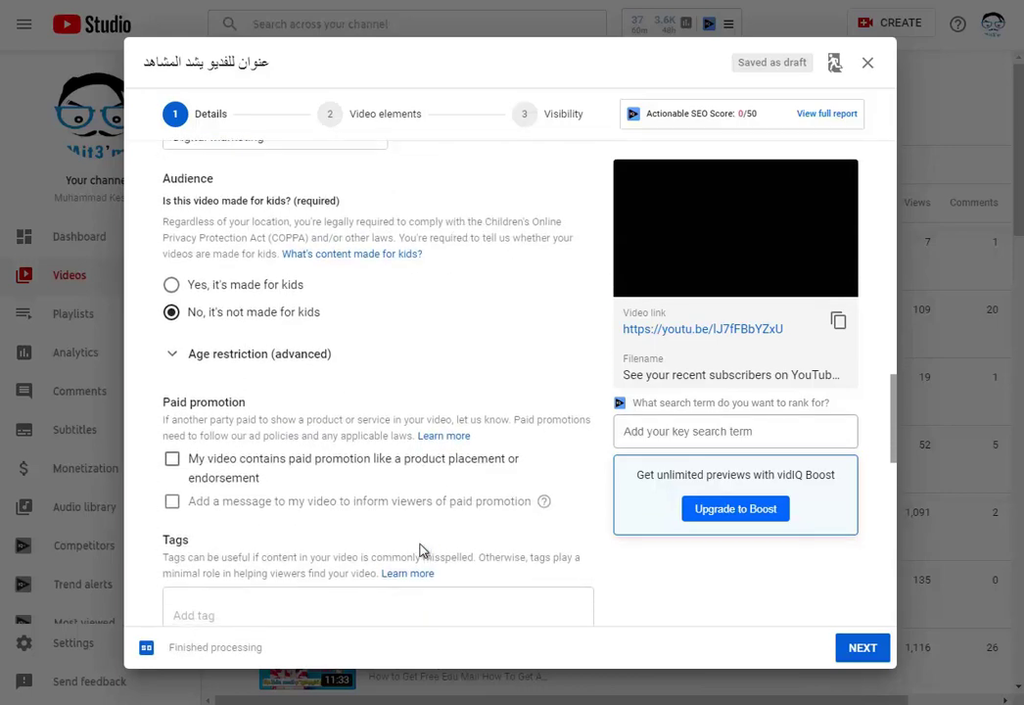
scroll(421, 548, "down", 2)
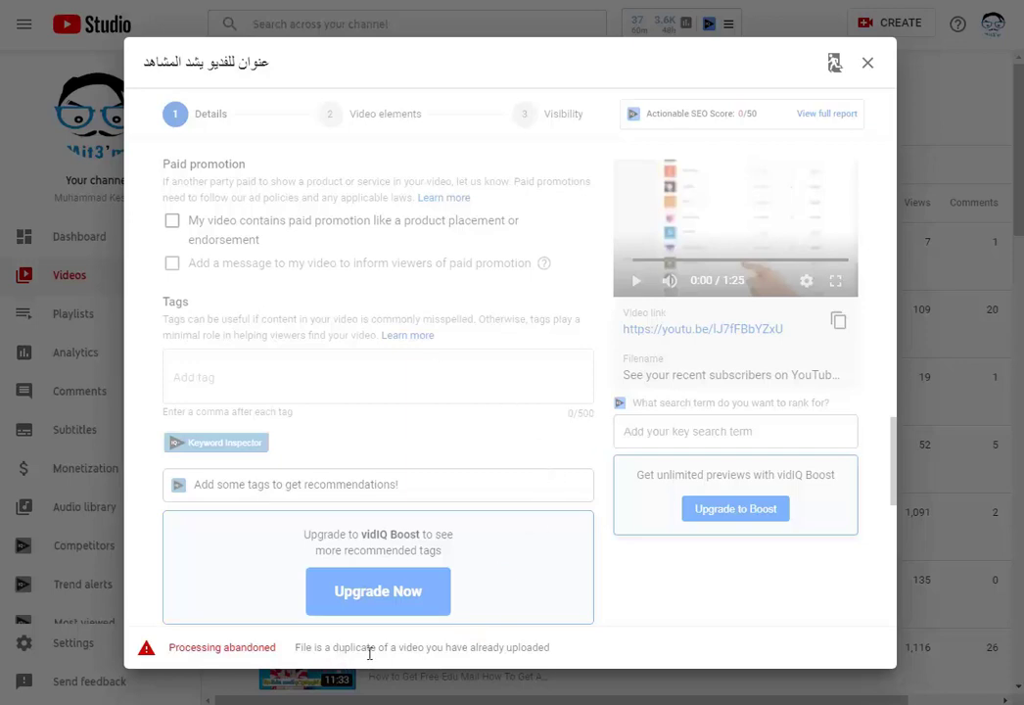
- Read the processing status message shown for the upload
left_click_drag(333, 649, 598, 654)
left_click(306, 648)
left_click_drag(345, 647, 543, 650)
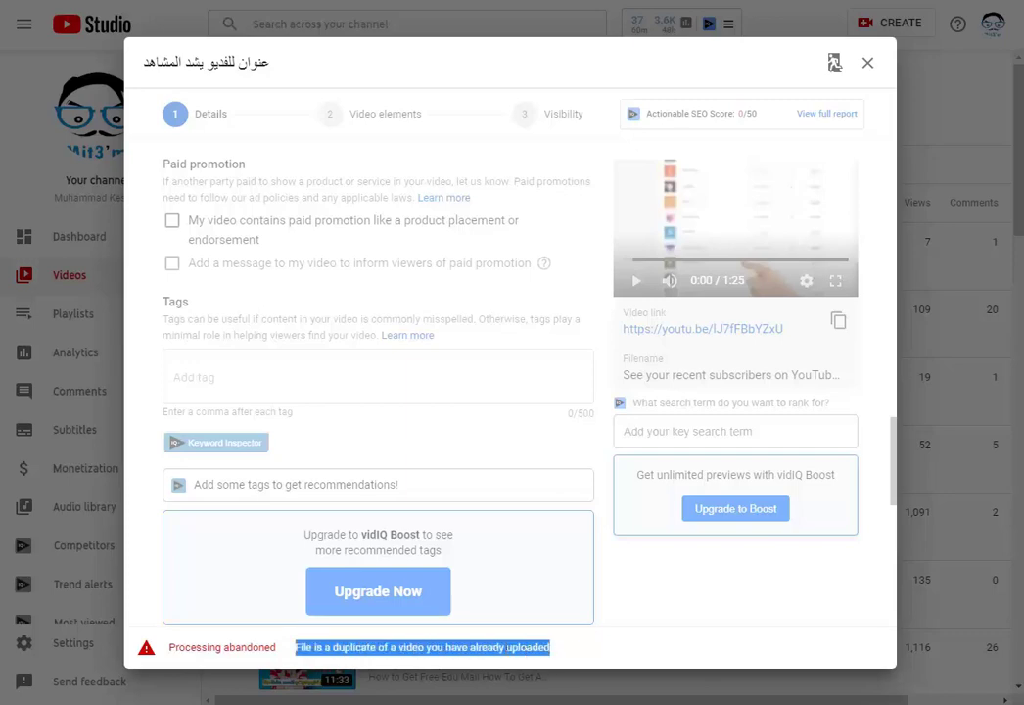
left_click(511, 507)
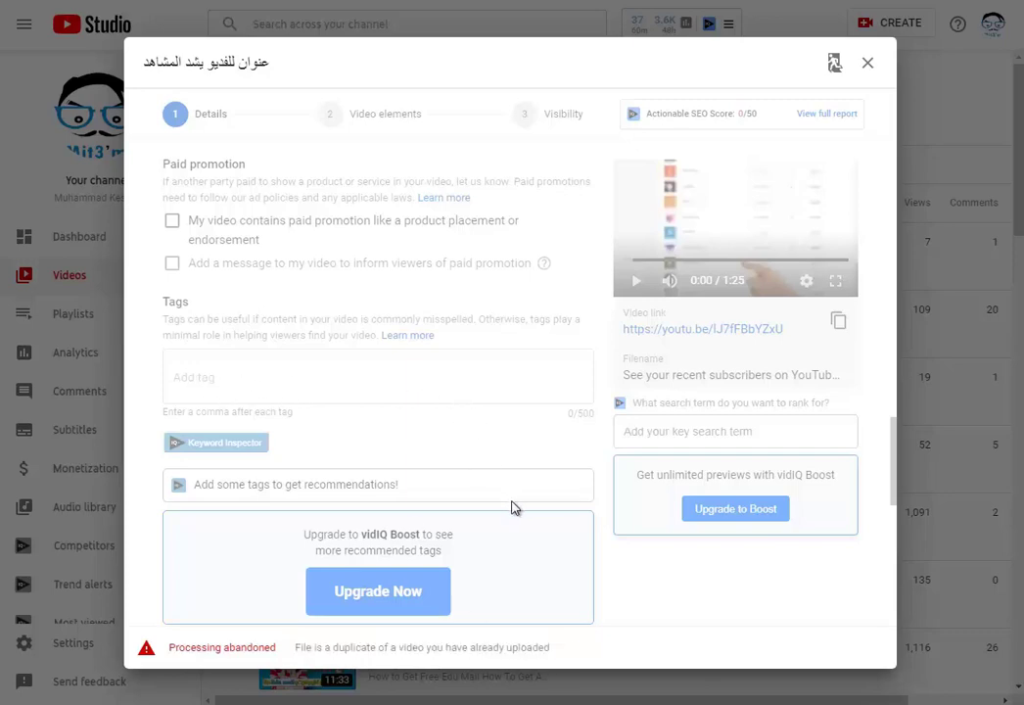
- Close the upload dialog and permanently delete the abandoned duplicate video from the channel's uploads, acknowledging that deletion can't be undone
left_click(867, 64)
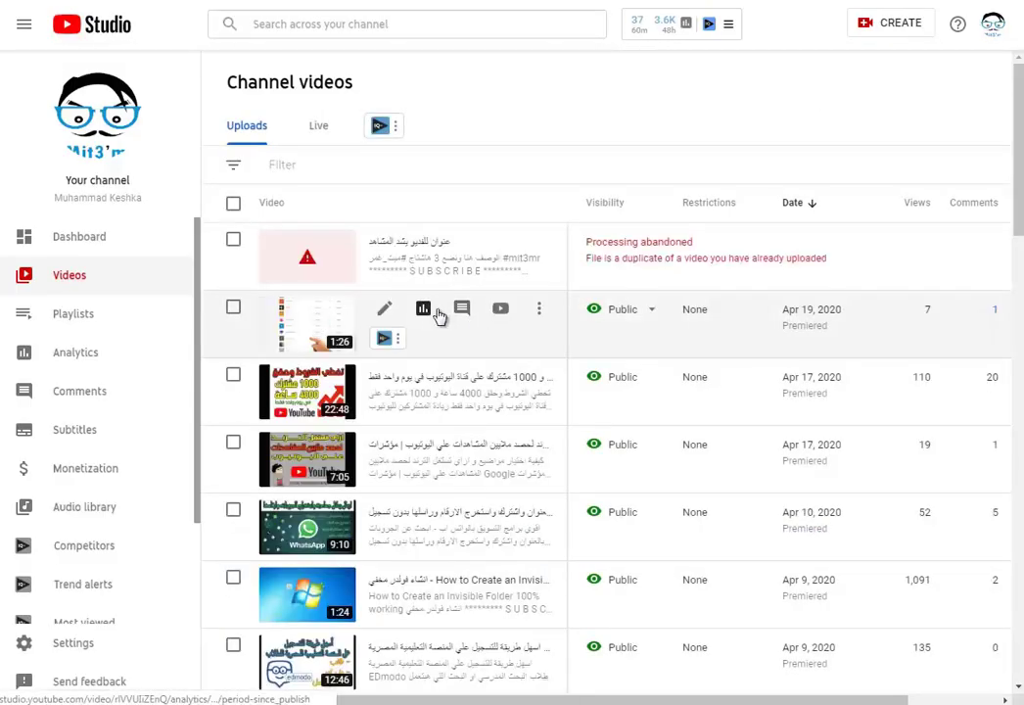
left_click(233, 239)
left_click(617, 208)
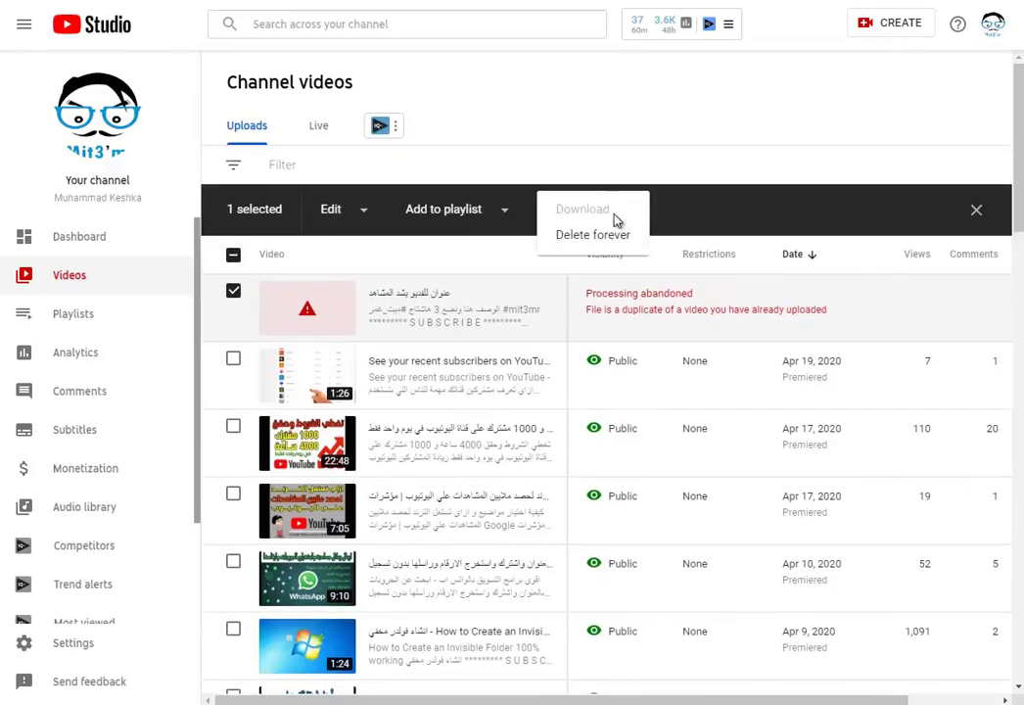
left_click(592, 235)
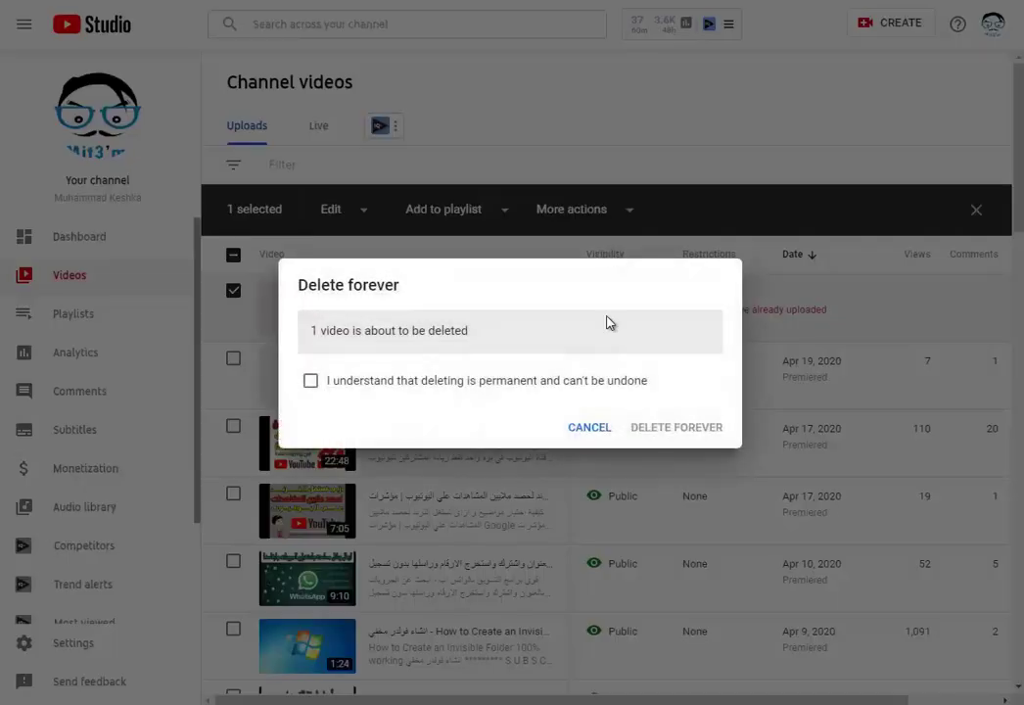
left_click(541, 385)
left_click(675, 428)
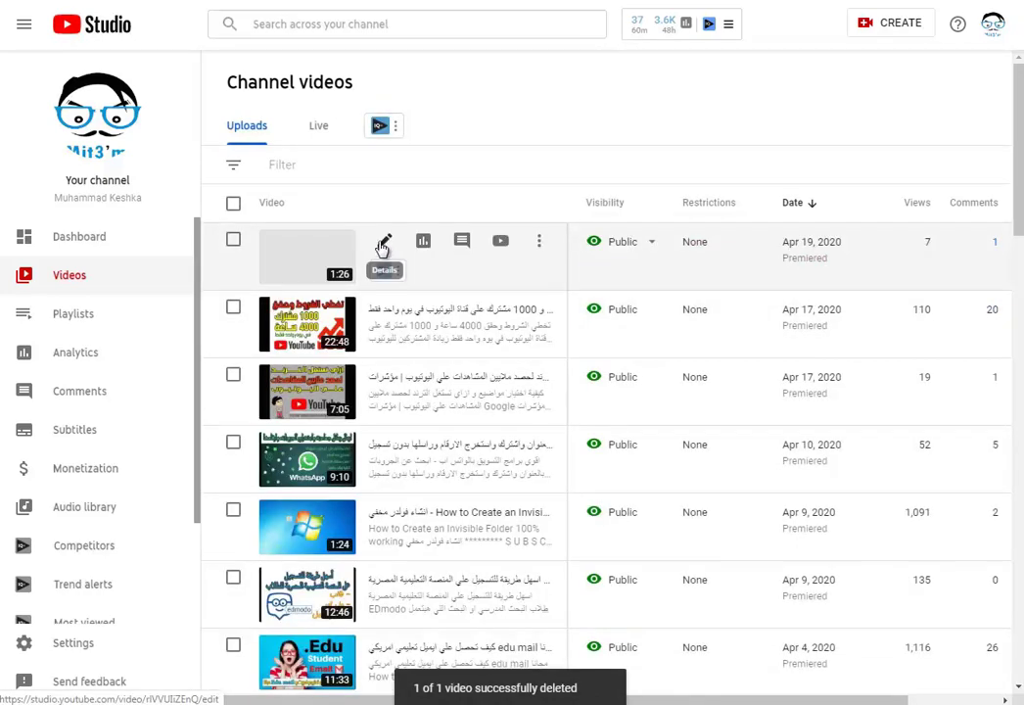
- Open the details of the "See your recent subscribers on YouTube" video and review its title and description
left_click(383, 242)
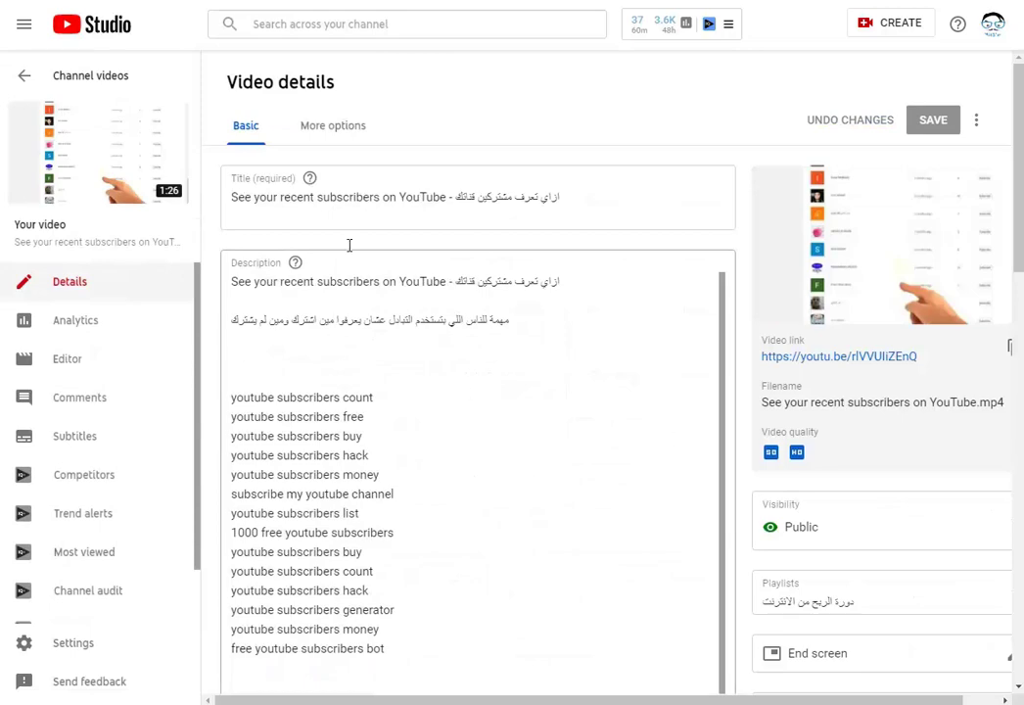
double_click(240, 178)
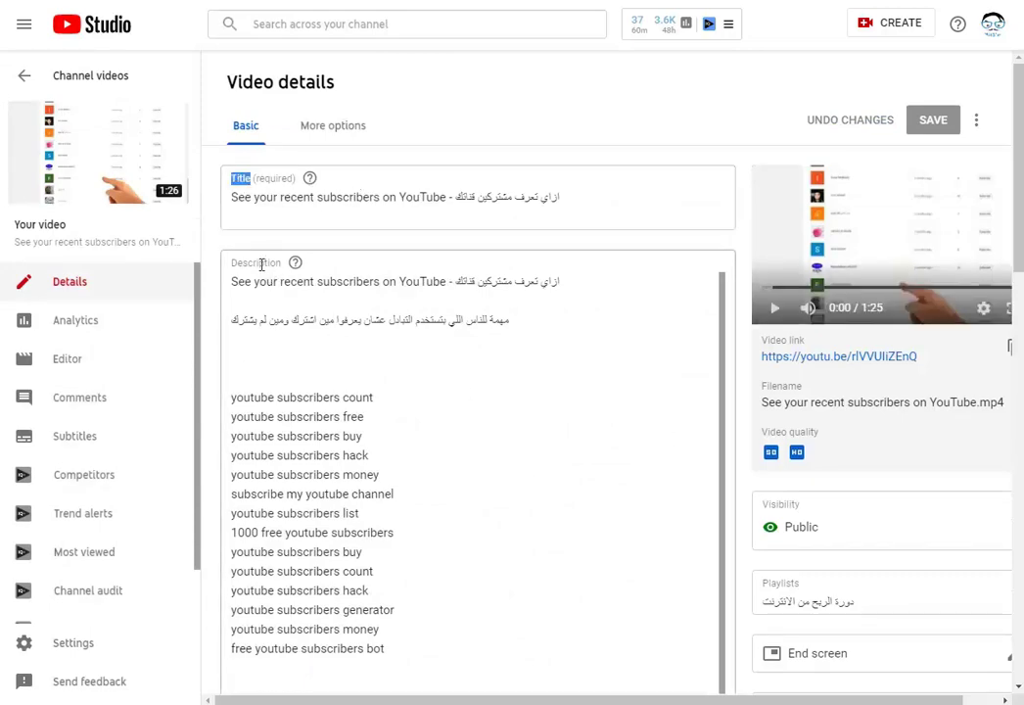
double_click(261, 264)
key("ctrl+v")
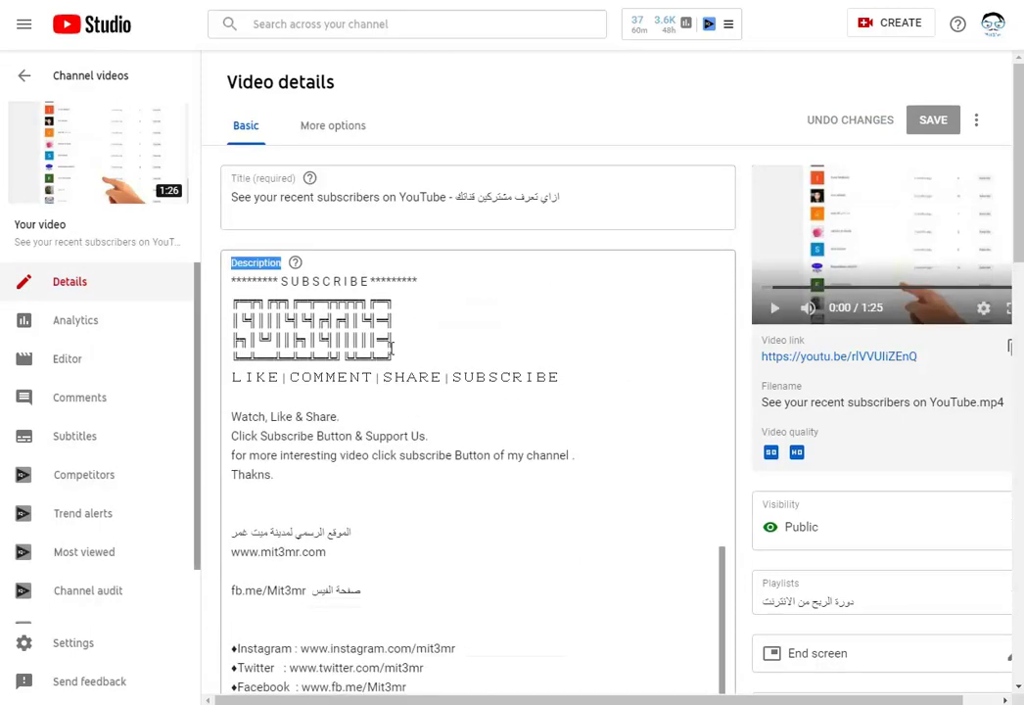
- Review the video's audience setting and its thumbnail choices
scroll(207, 553, "down", 10)
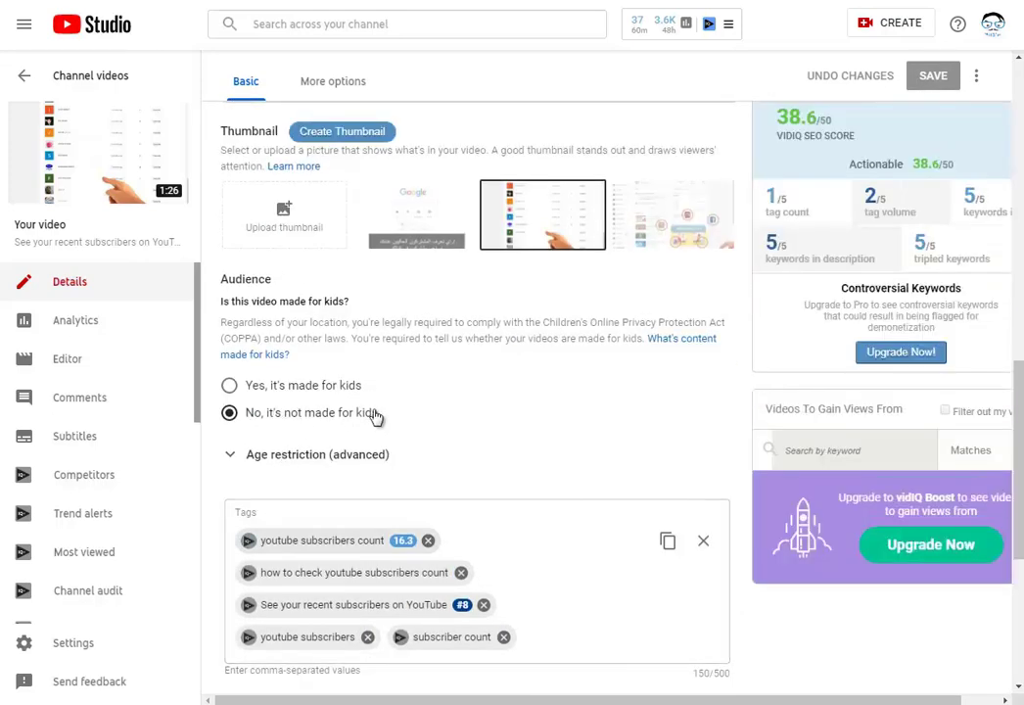
left_click_drag(375, 417, 484, 428)
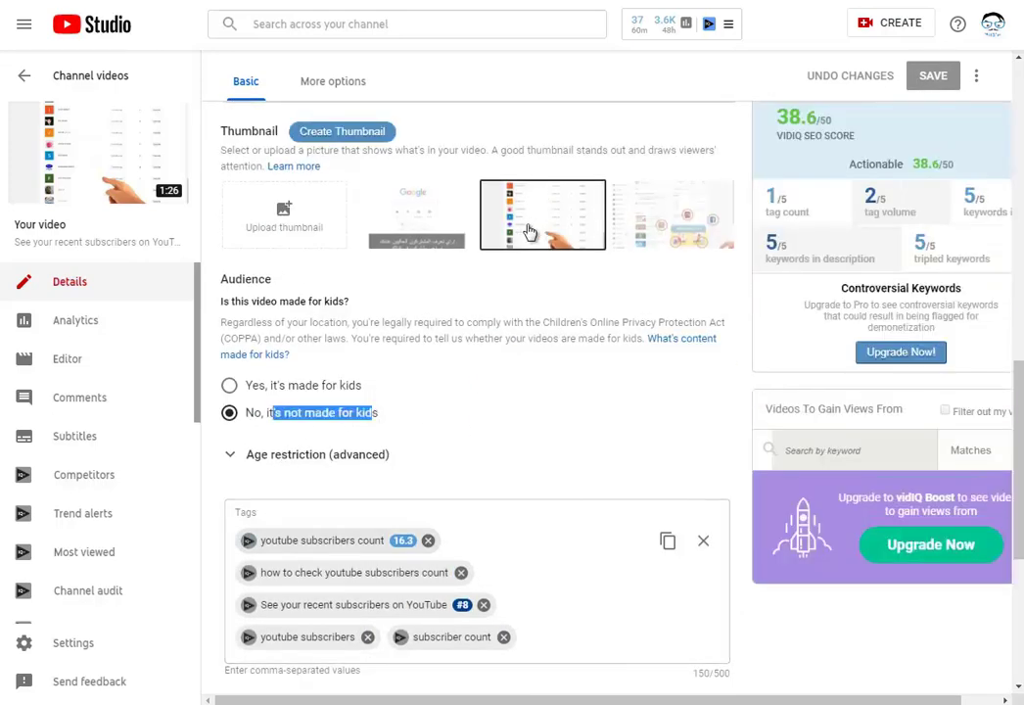
scroll(537, 401, "up", 1)
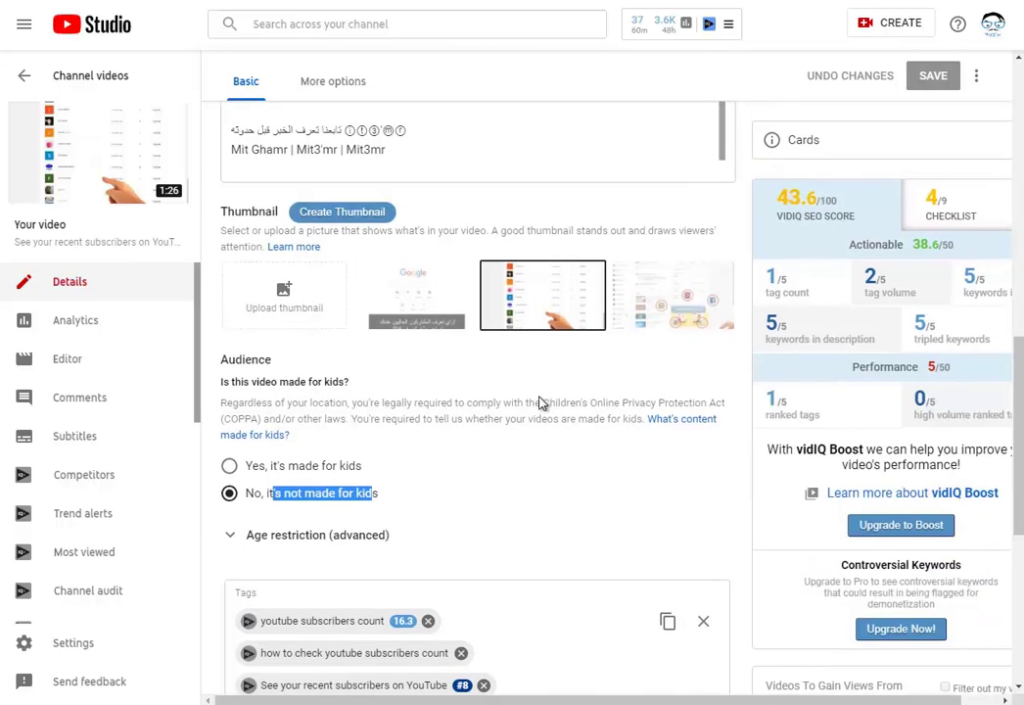
scroll(531, 388, "up", 1)
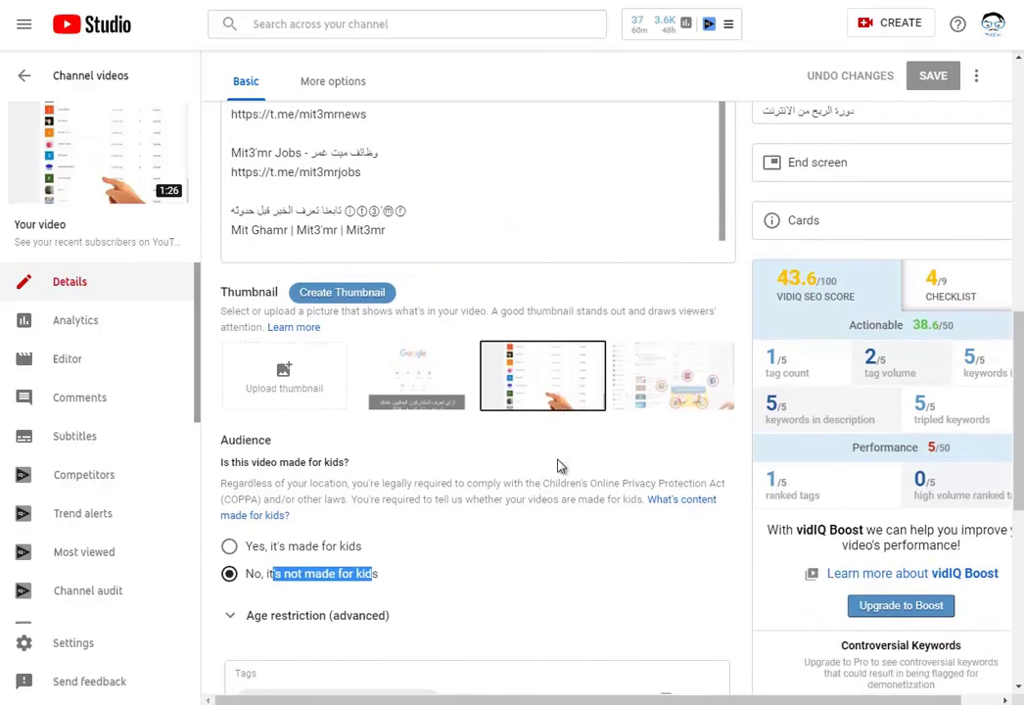
scroll(557, 466, "up", 2)
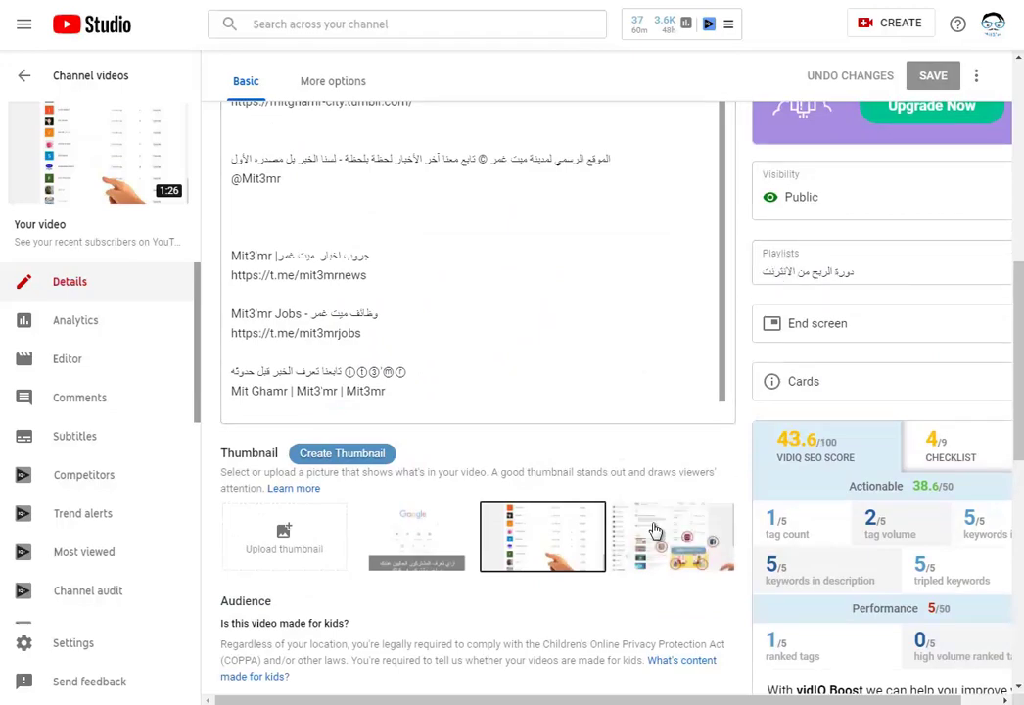
- Examine the video's tags and the tag tools and recommendations beneath them
scroll(655, 539, "down", 9)
scroll(477, 539, "up", 2)
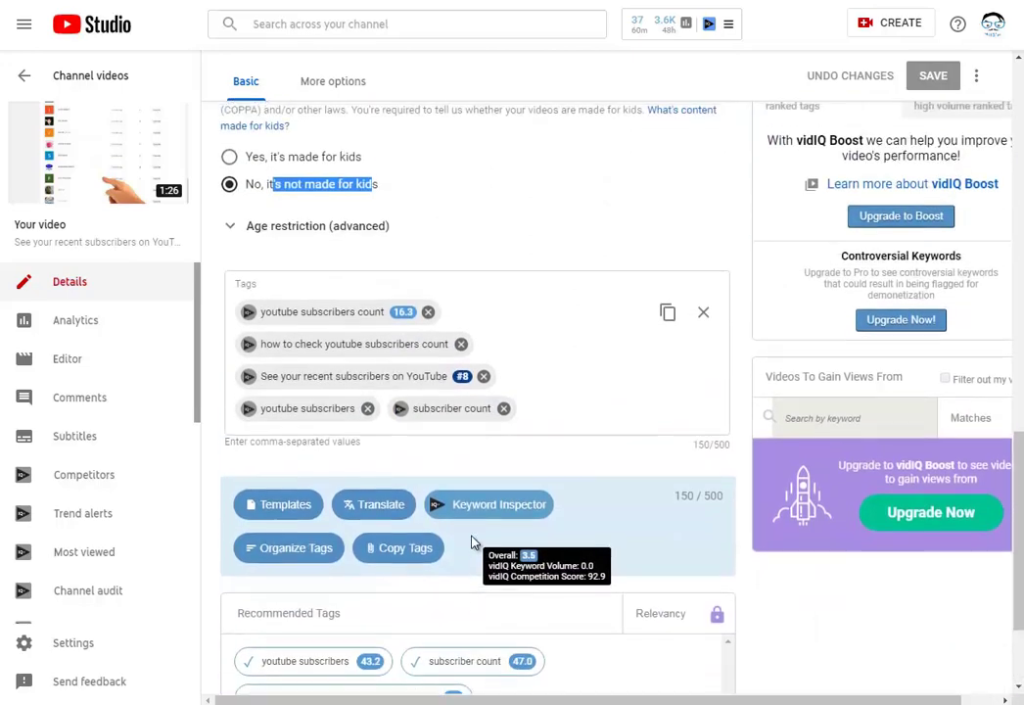
double_click(243, 284)
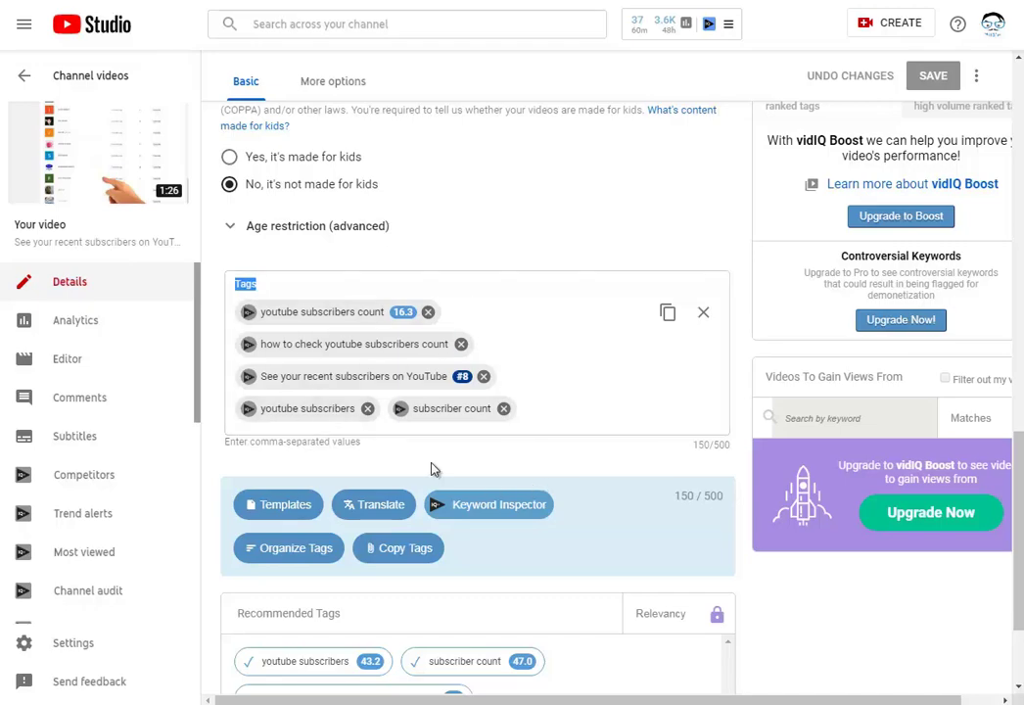
scroll(434, 472, "down", 2)
scroll(434, 473, "down", 1)
scroll(688, 469, "up", 5)
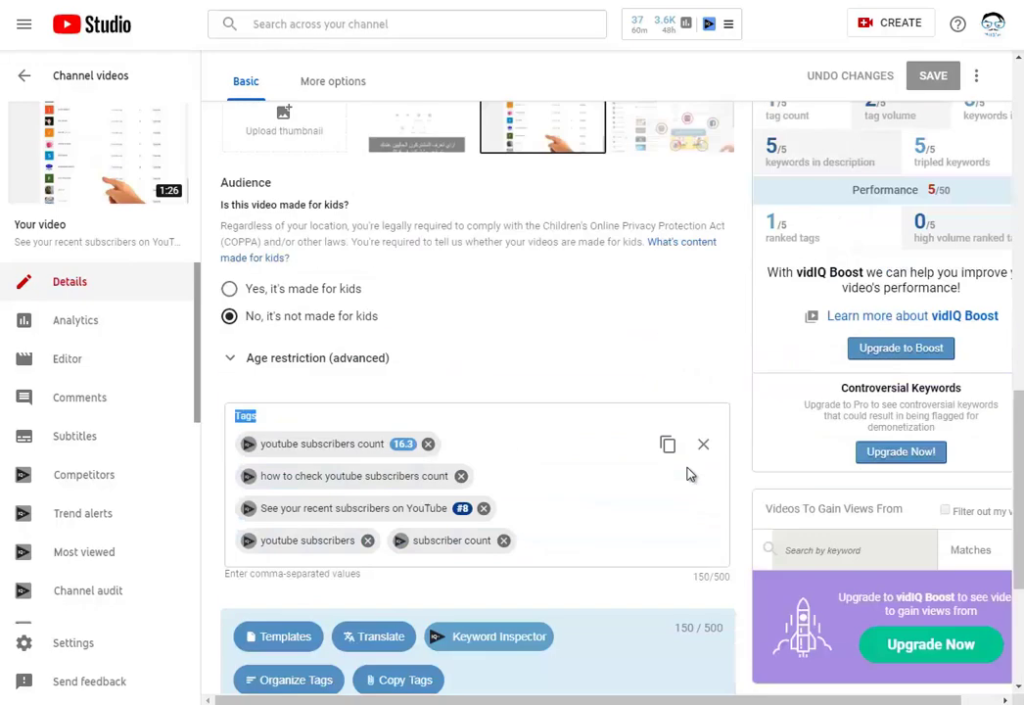
- Inspect the video, playlist and subscribe elements of the video's end screen, and leave the end screen editor without saving
scroll(772, 490, "up", 3)
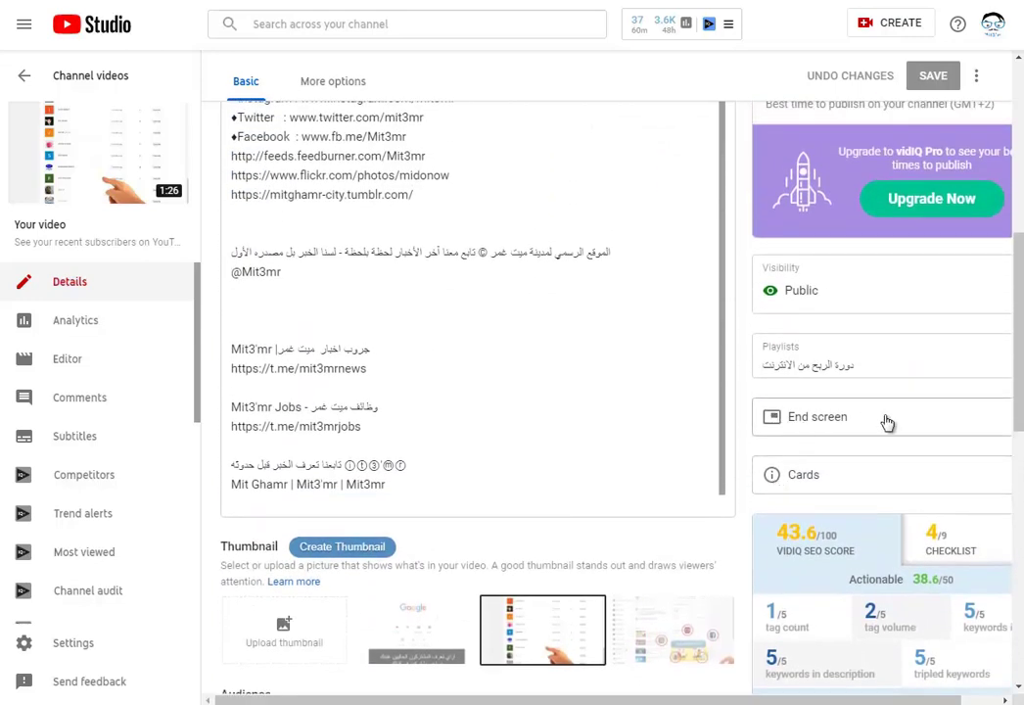
left_click(837, 417)
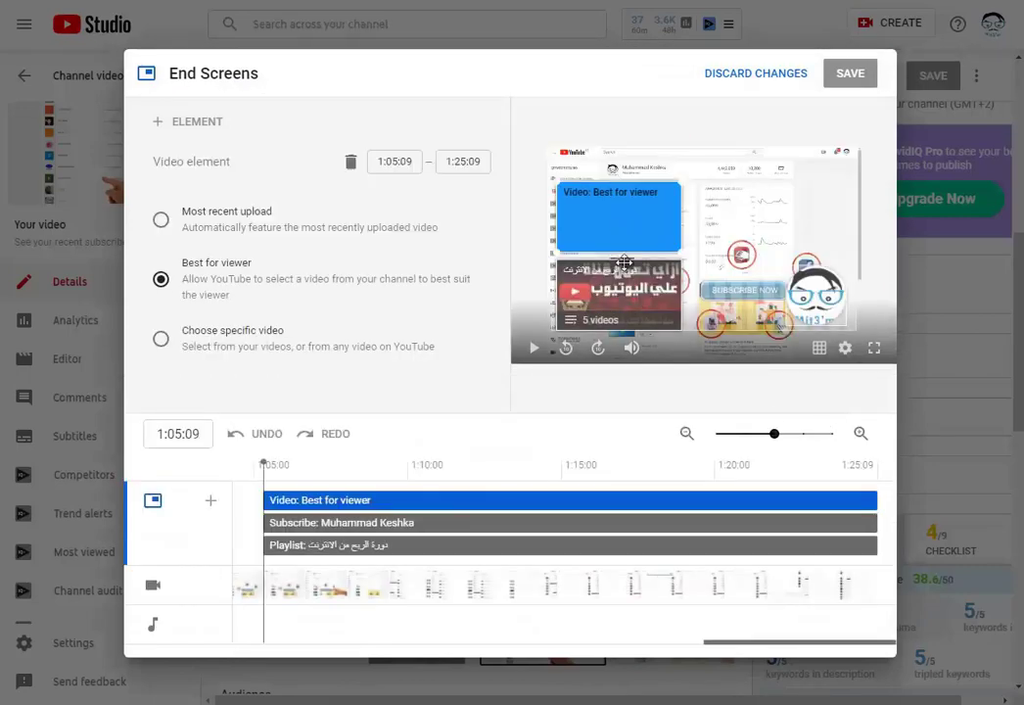
left_click(627, 291)
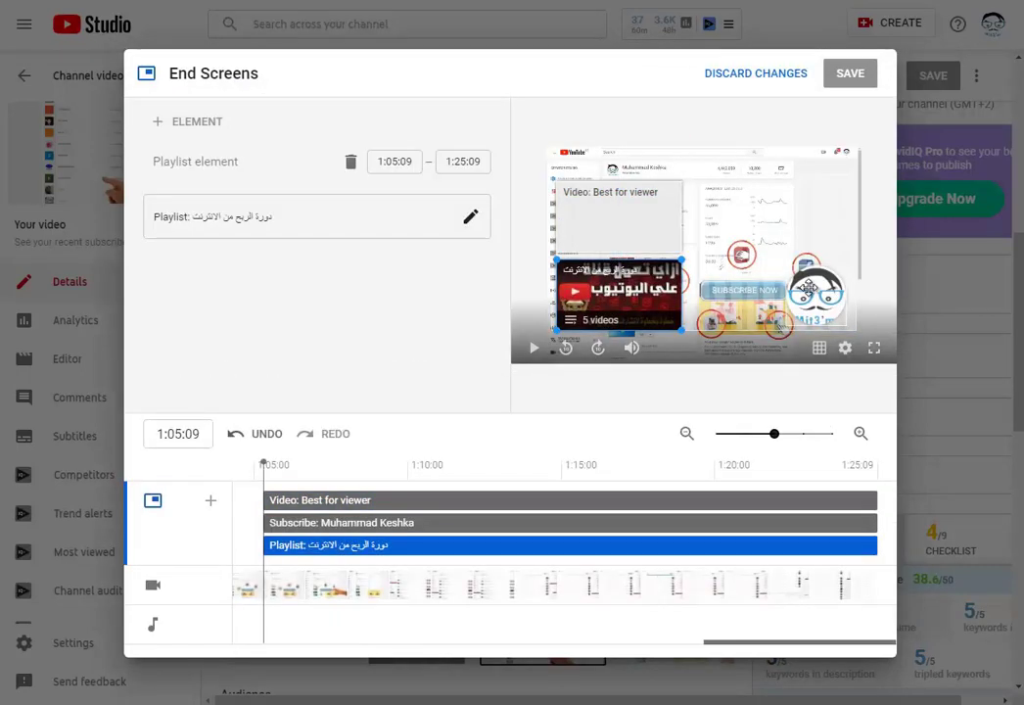
left_click(805, 288)
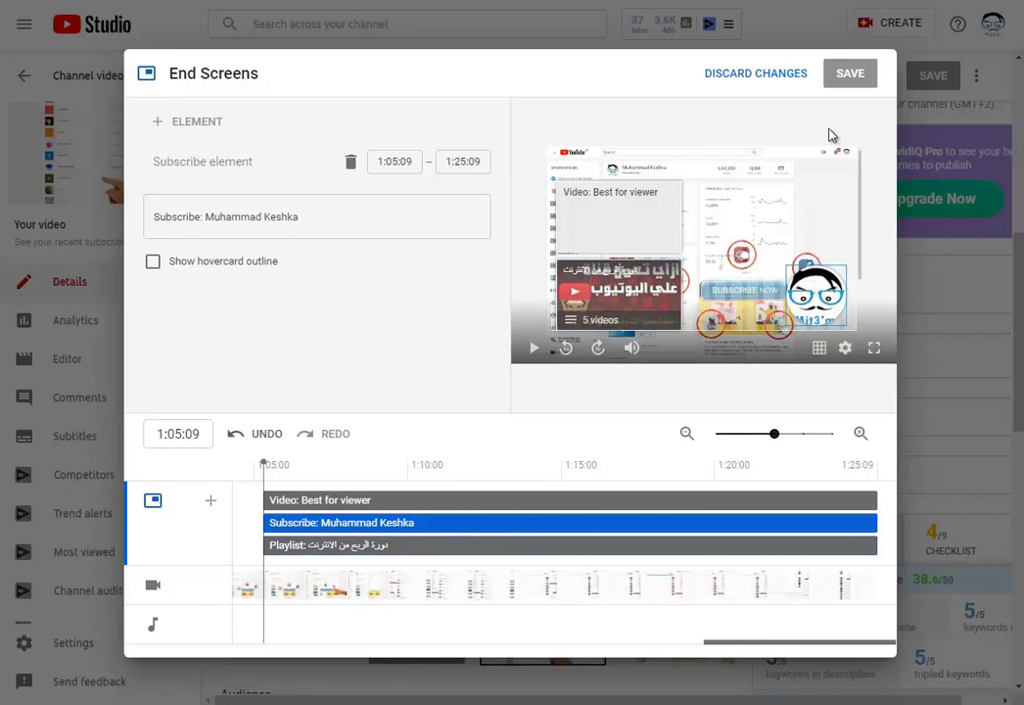
left_click(764, 74)
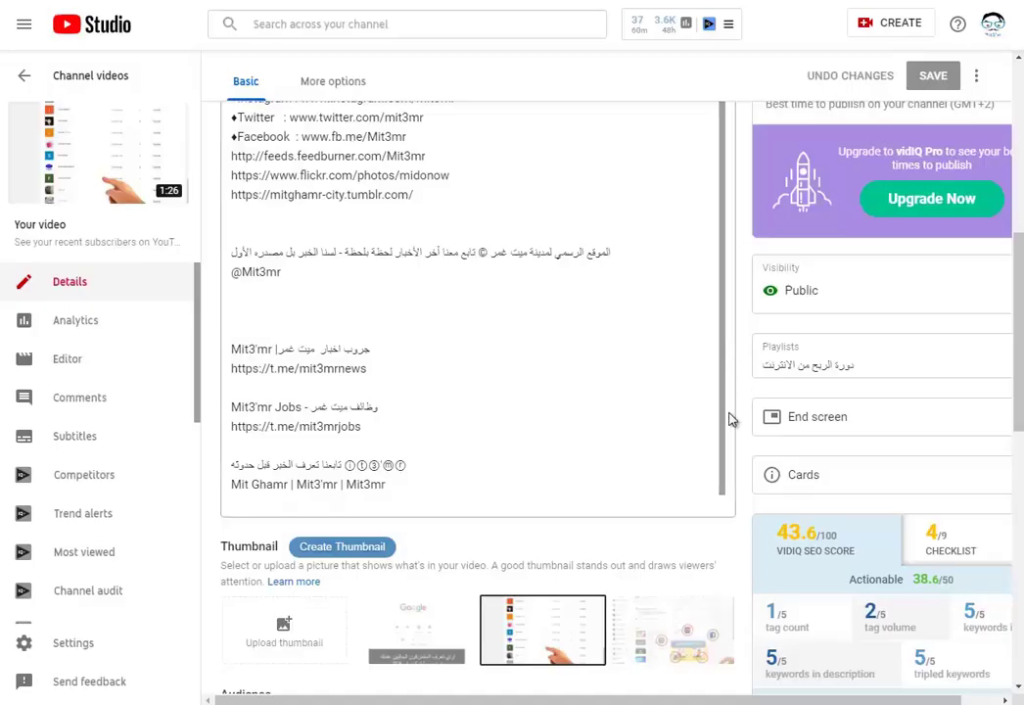
- Open the video's cards editor and review the card types that can be added: video or playlist, channel and poll
left_click(804, 477)
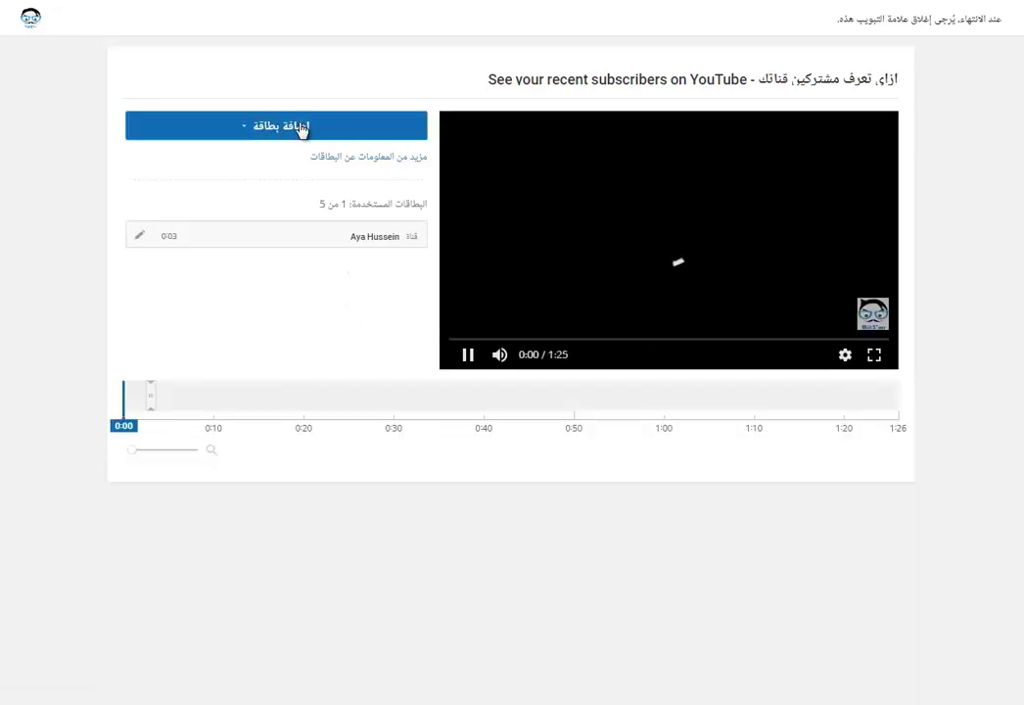
left_click(299, 130)
left_click_drag(395, 169, 331, 168)
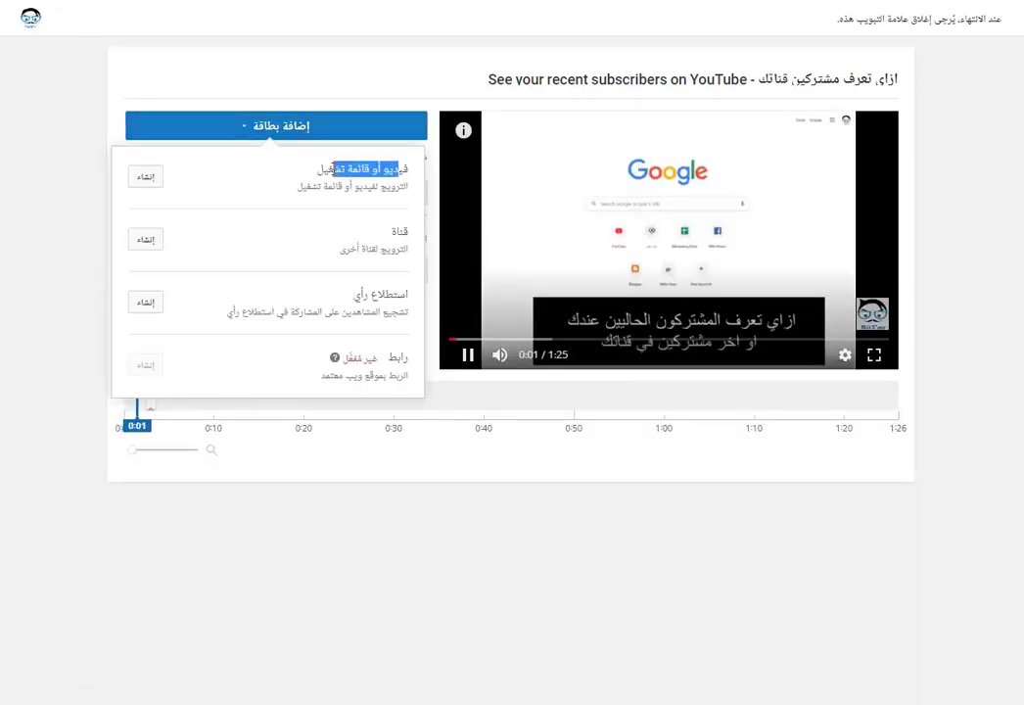
double_click(398, 231)
left_click_drag(405, 251, 342, 261)
left_click_drag(397, 295, 354, 295)
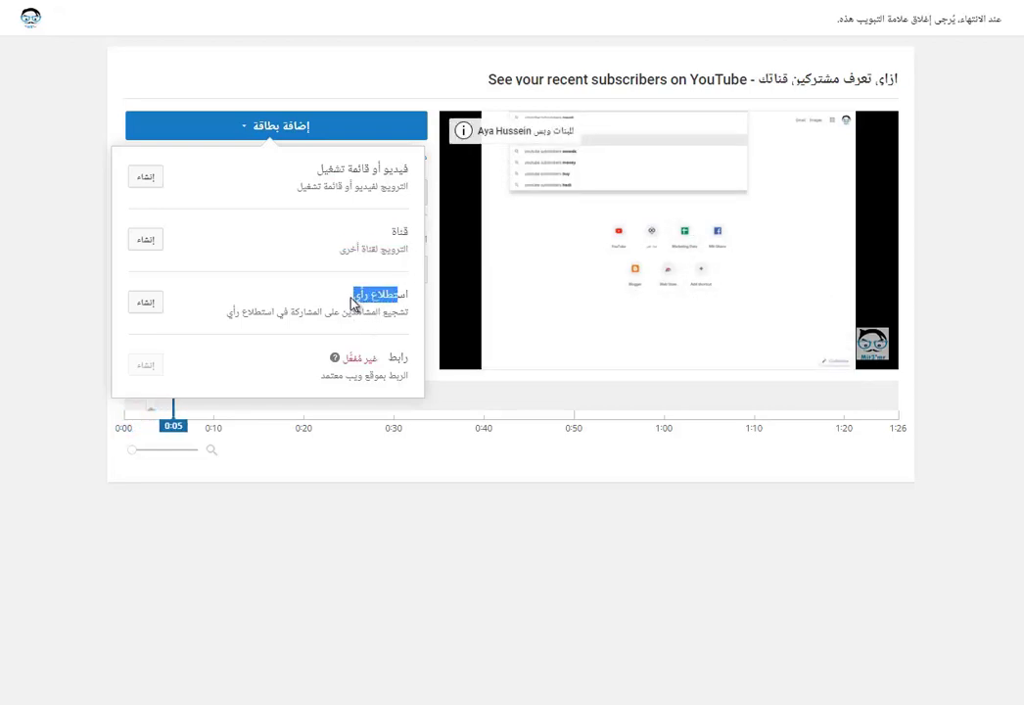
left_click(408, 476)
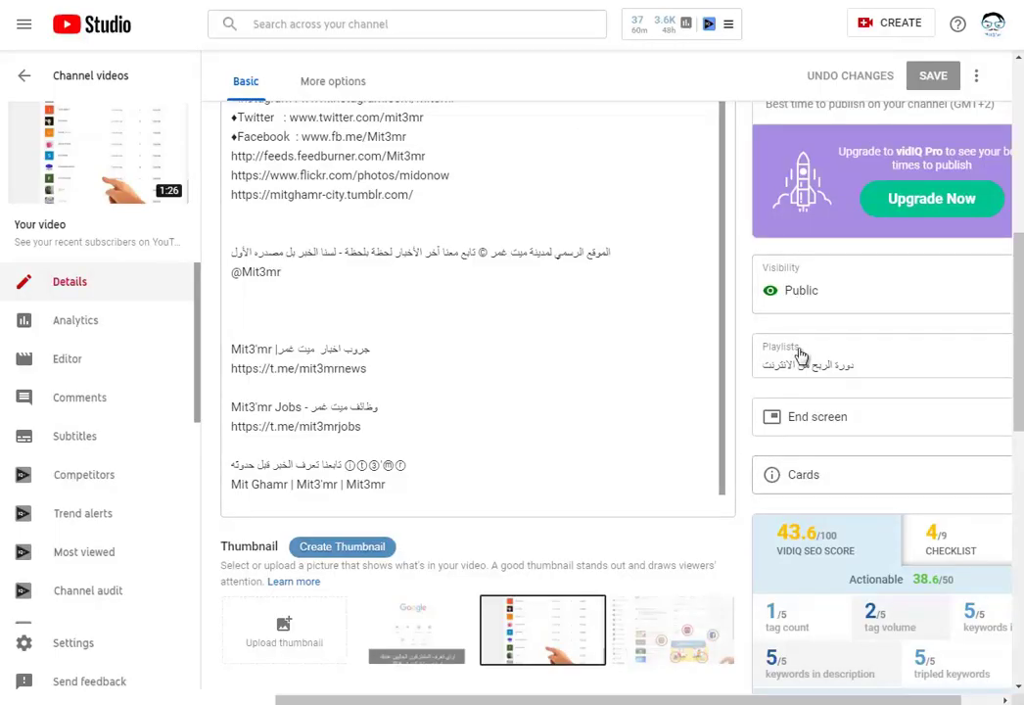
- Check the video's visibility options and dismiss them without making a change
left_click(806, 291)
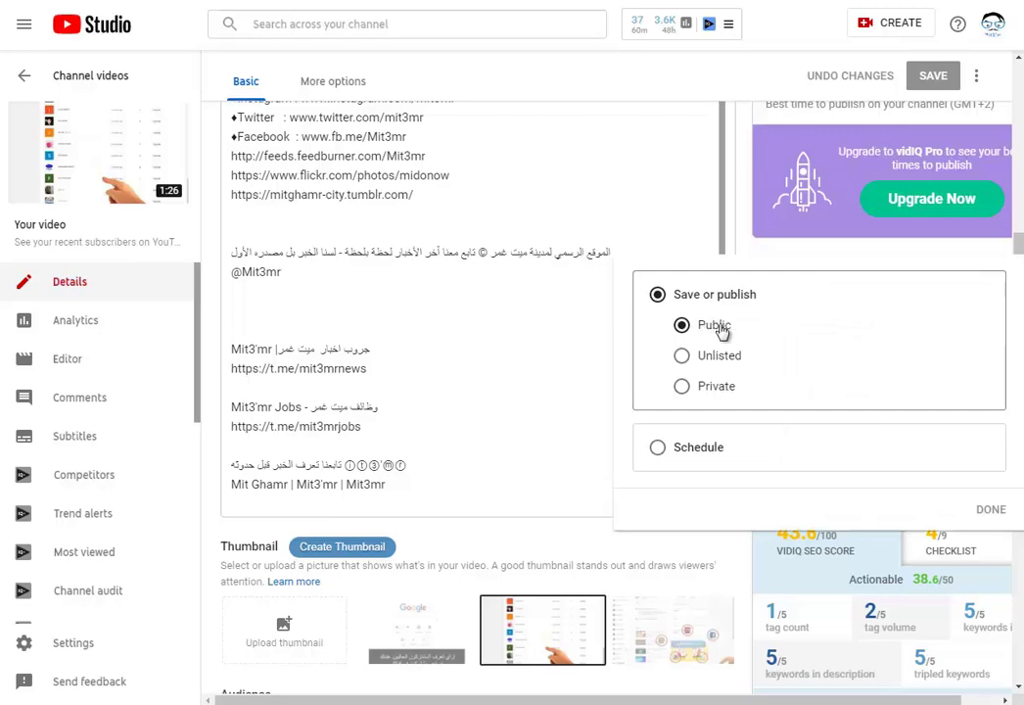
left_click(741, 250)
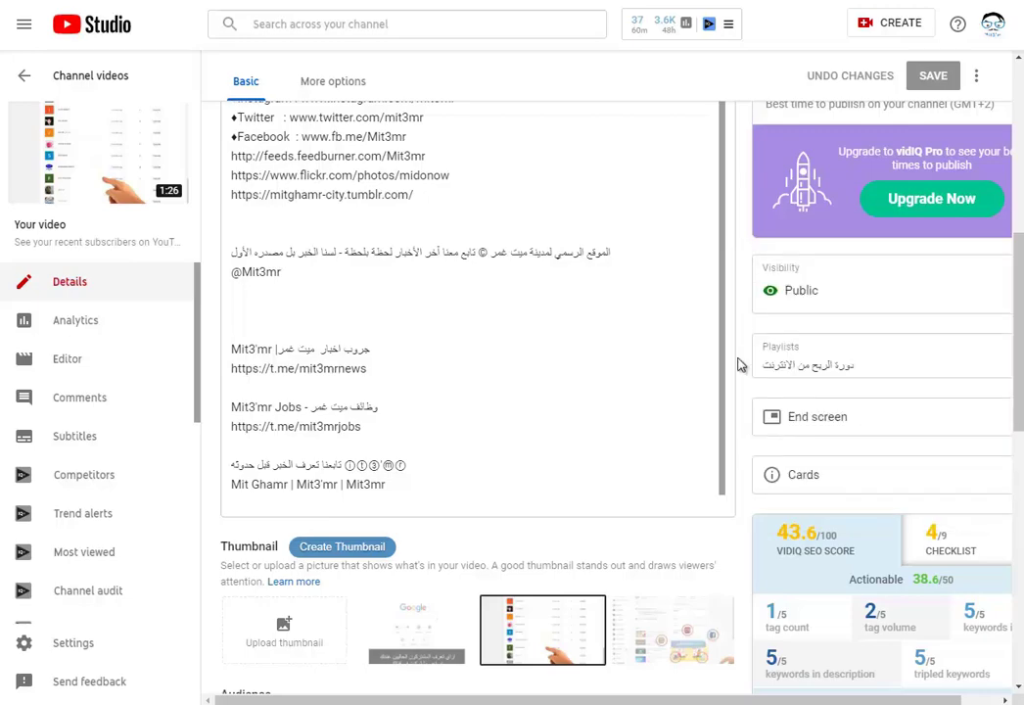
- Add the hashtag #subscribers on the empty line above the keyword list in the video's description
scroll(762, 548, "up", 10)
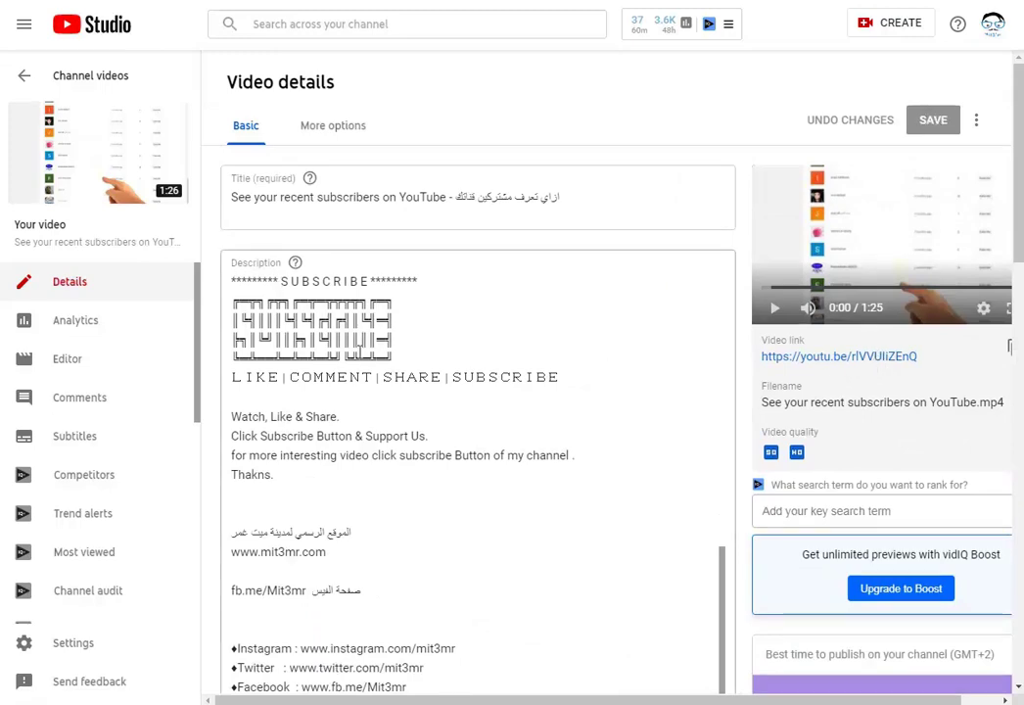
left_click_drag(318, 197, 377, 196)
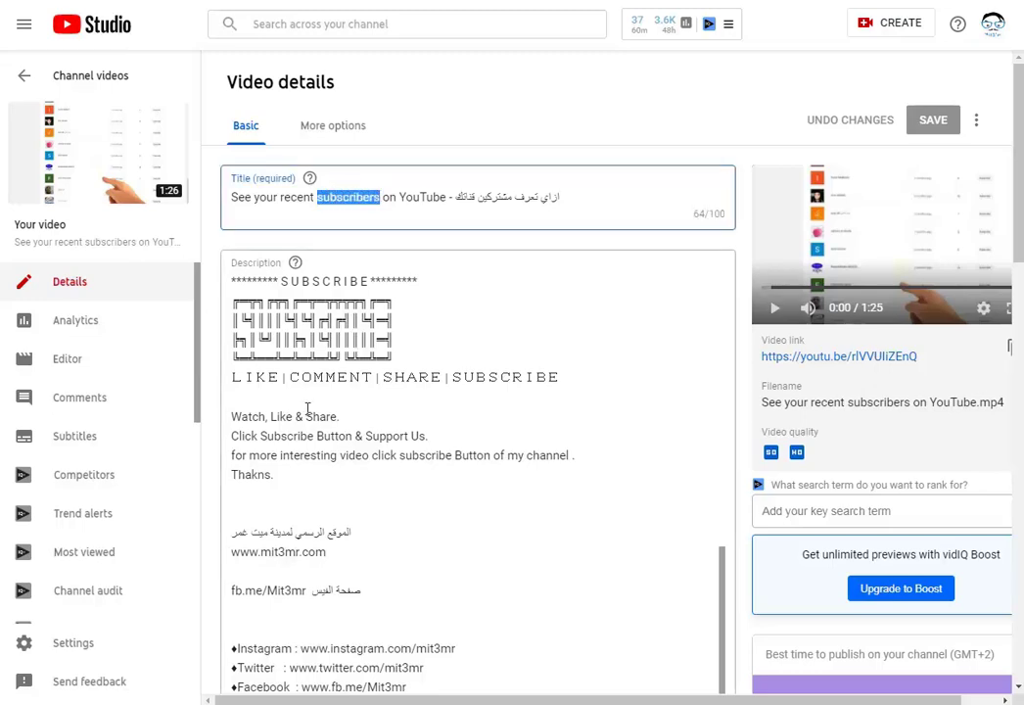
scroll(387, 486, "up", 10)
left_click(306, 360)
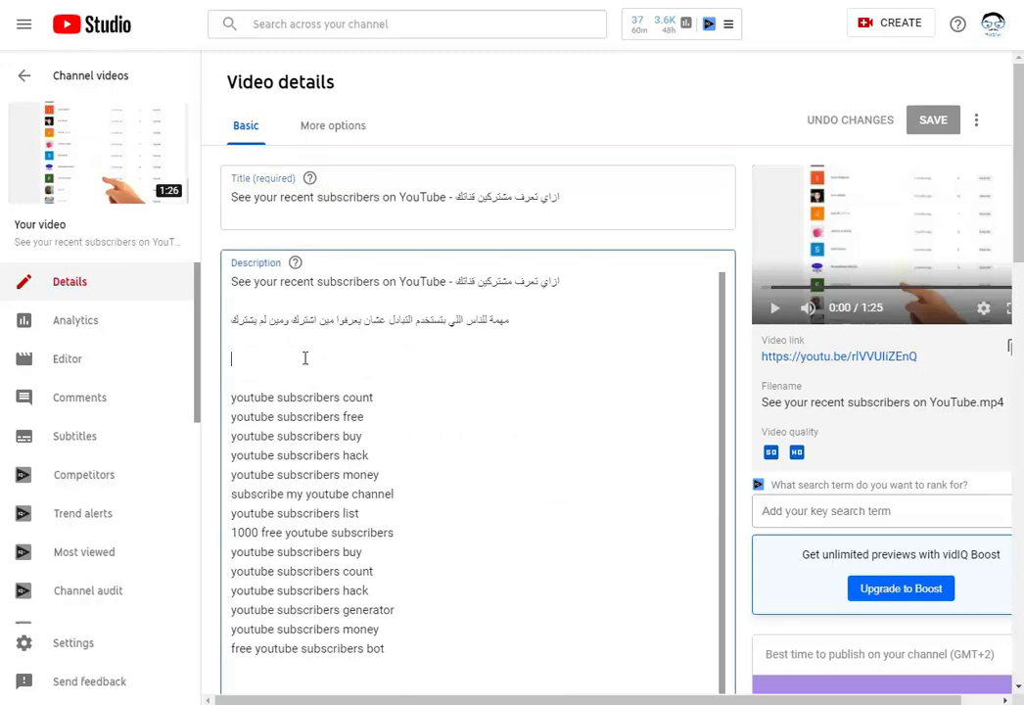
type("#")
type("subscribers")
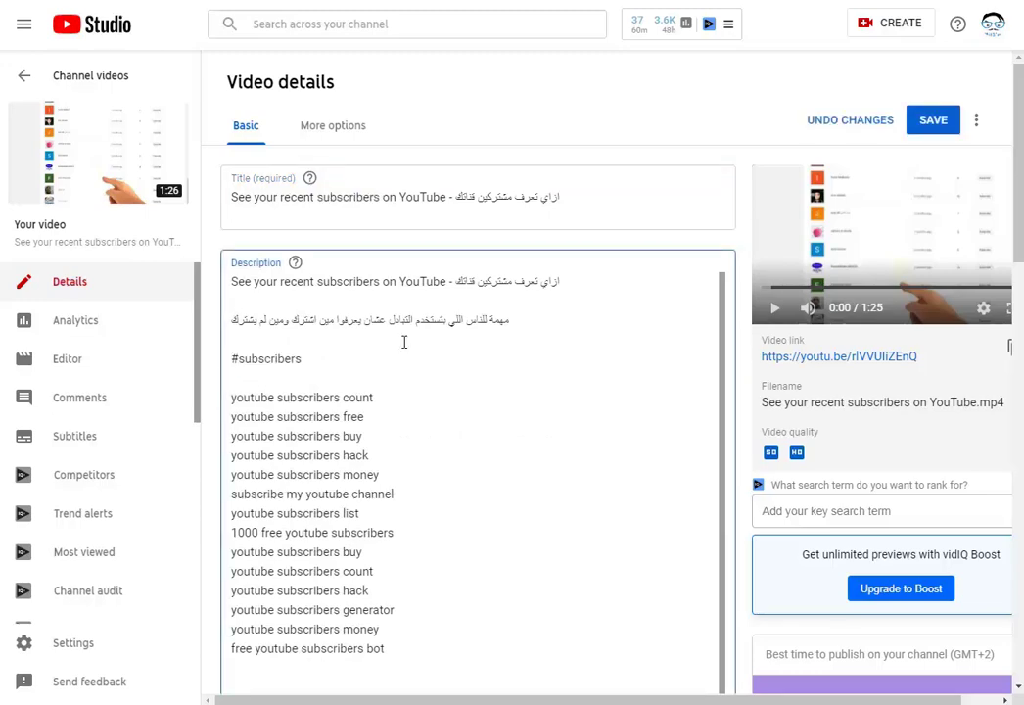
- Append the hashtag #YouTube and the beginning of another hashtag, #YouTube_, after #subscribers in the description
left_click_drag(400, 196, 423, 193)
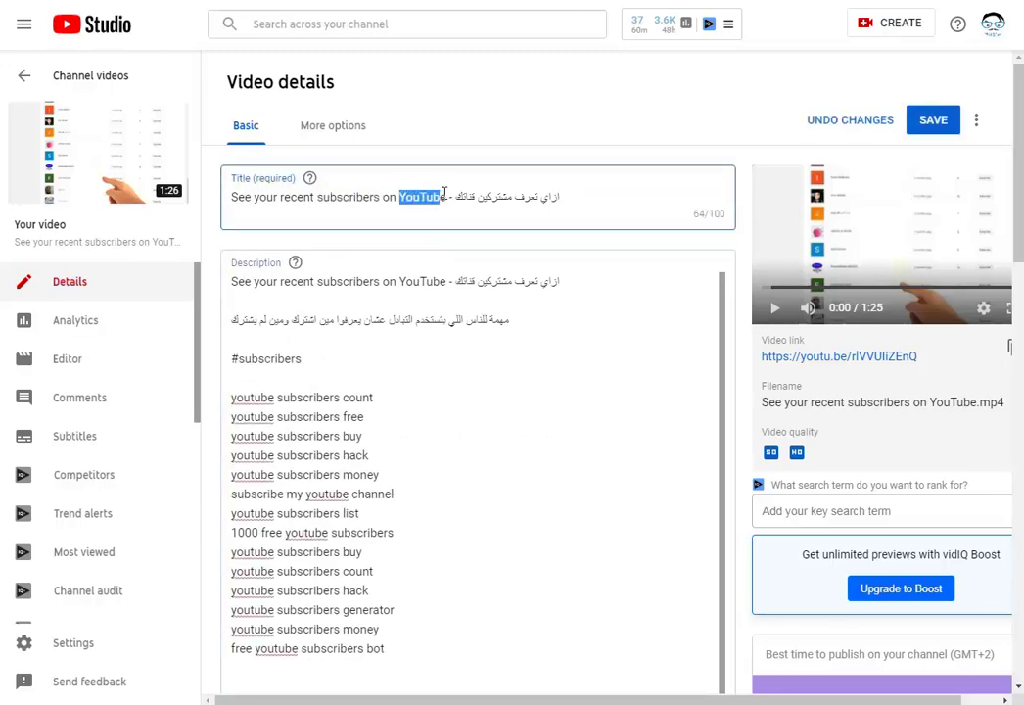
left_click(352, 358)
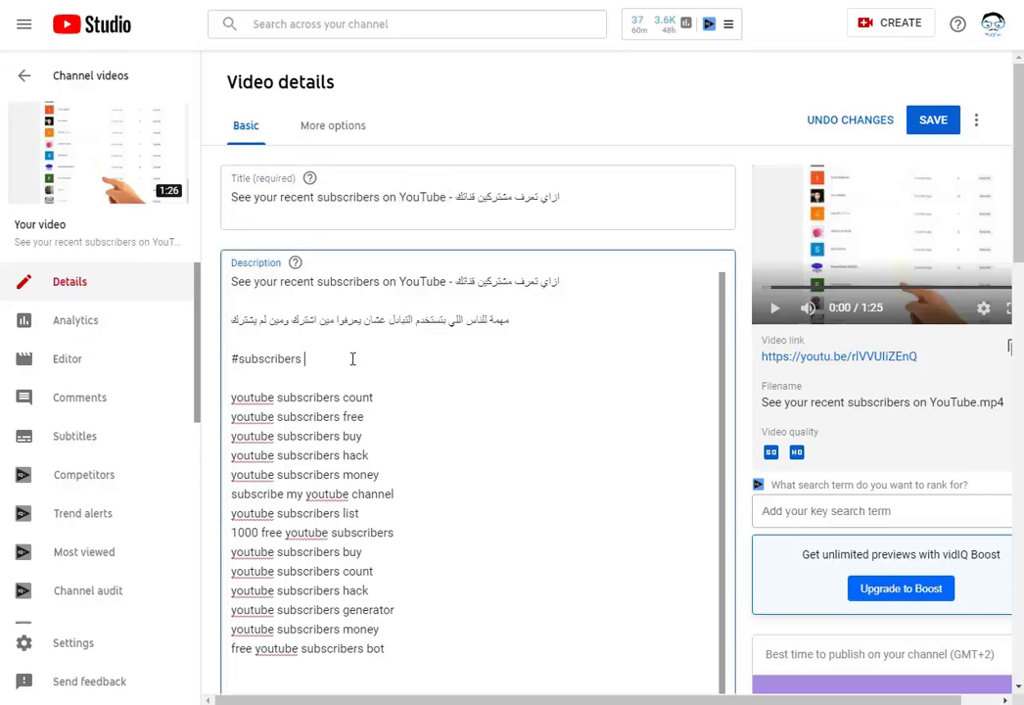
type("YouTube")
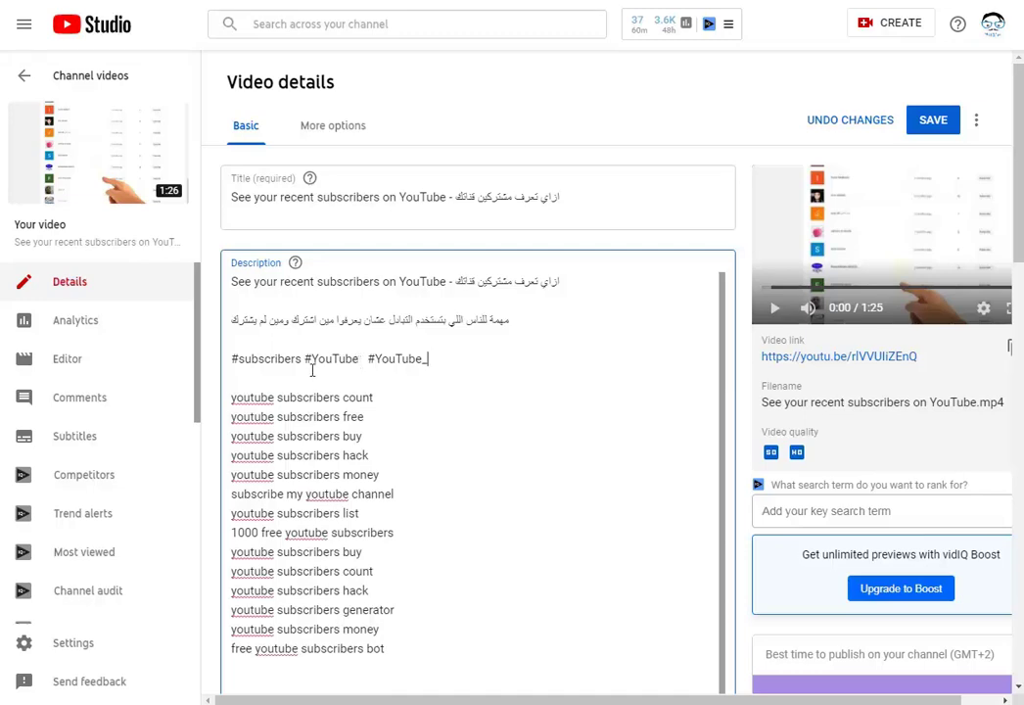
- Complete the last hashtag as #YouTube_subscribers by copying the word from the first hashtag, and save the video details
double_click(282, 356)
key("ctrl+c")
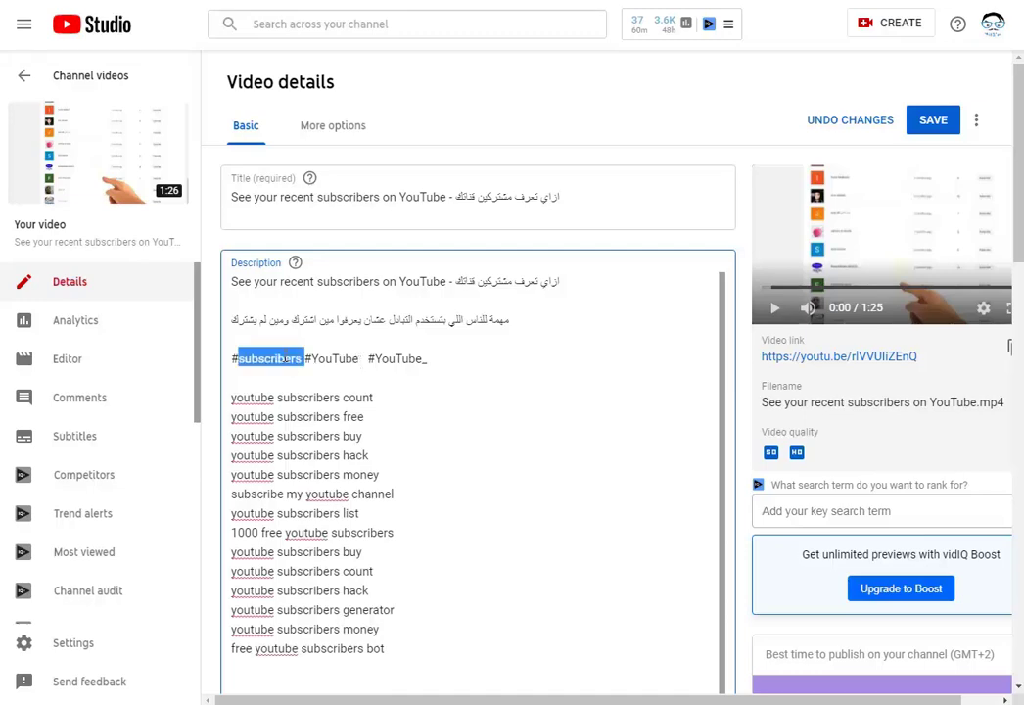
left_click(436, 362)
key("ctrl+v")
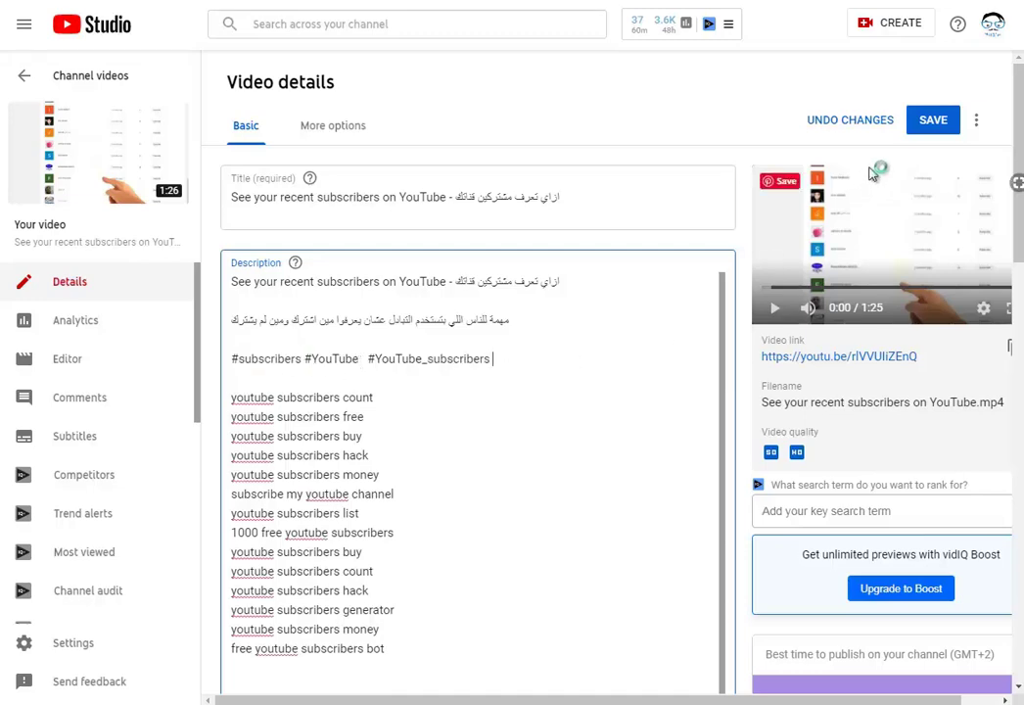
left_click(933, 121)
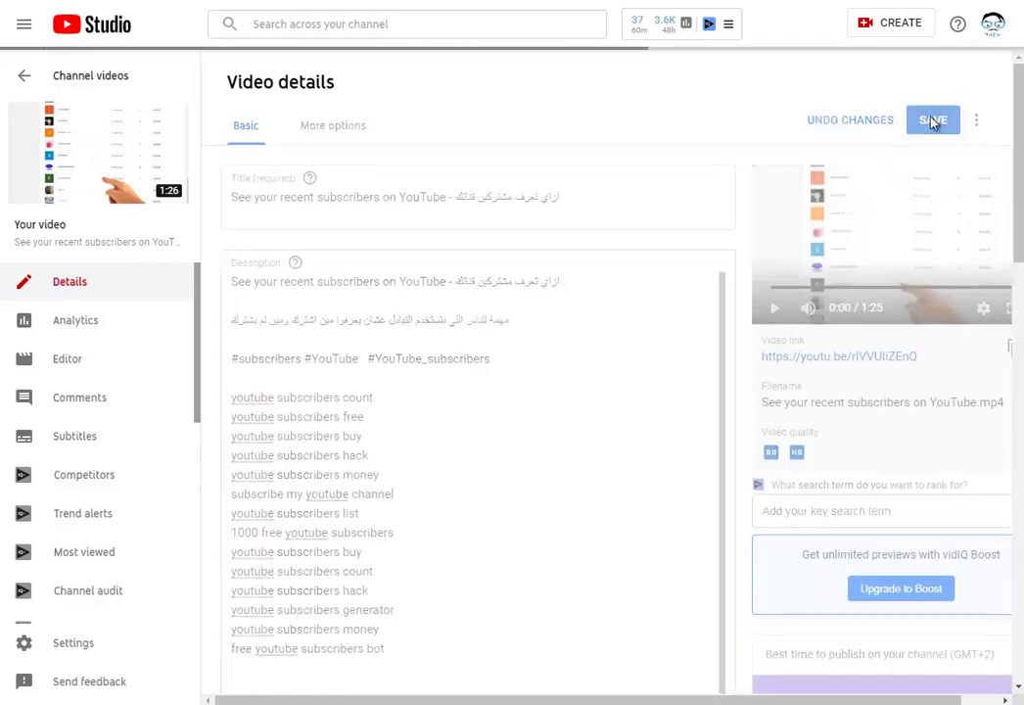
- Open the video's watch page from its link, pause playback, and compare the hashtags around the title with the description's hashtag line
left_click(854, 358)
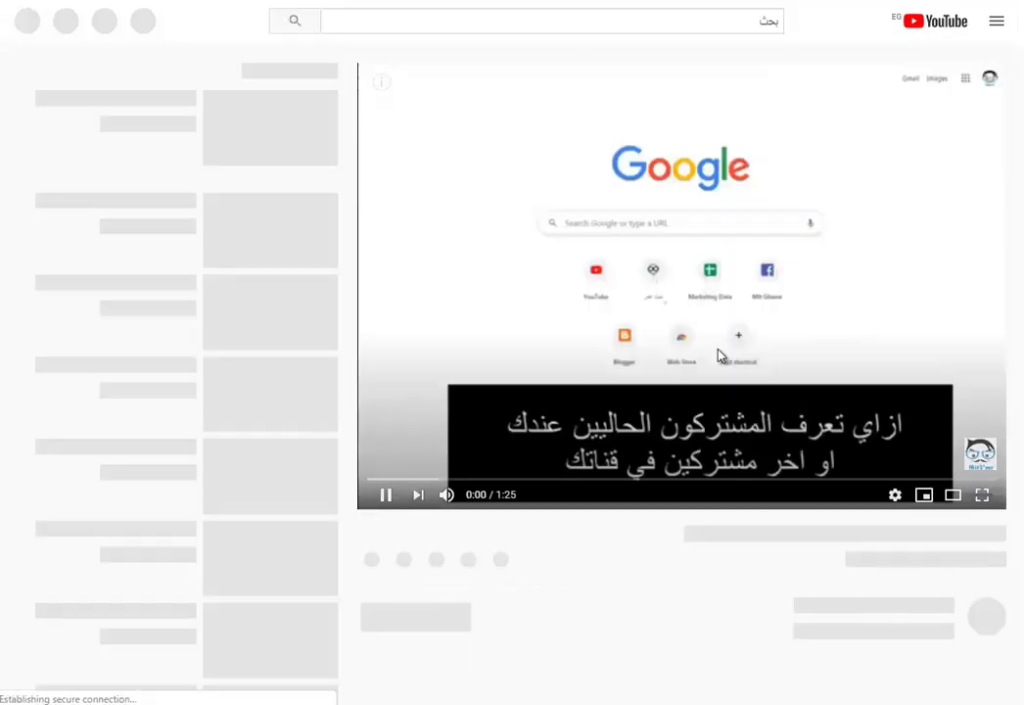
left_click(711, 348)
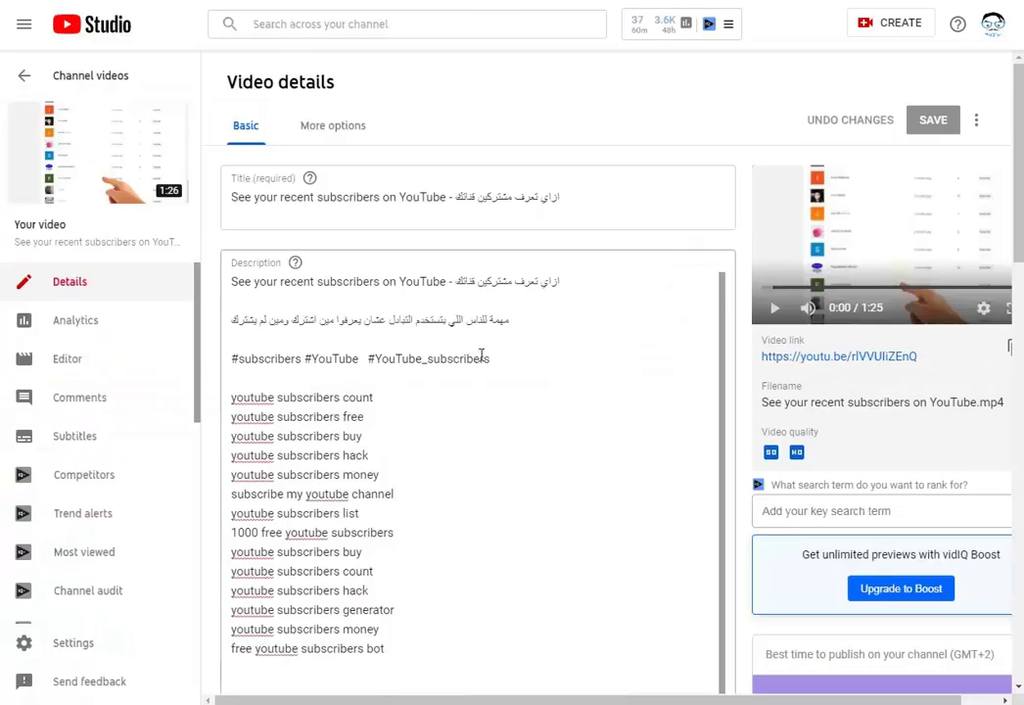
left_click_drag(490, 358, 216, 357)
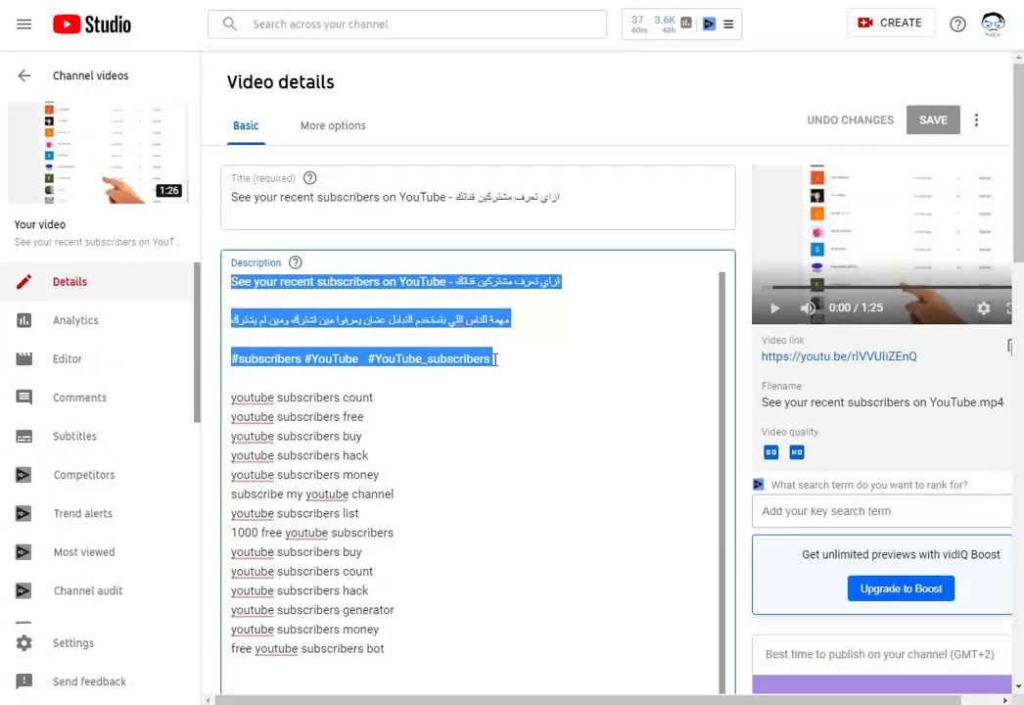
left_click_drag(494, 358, 223, 363)
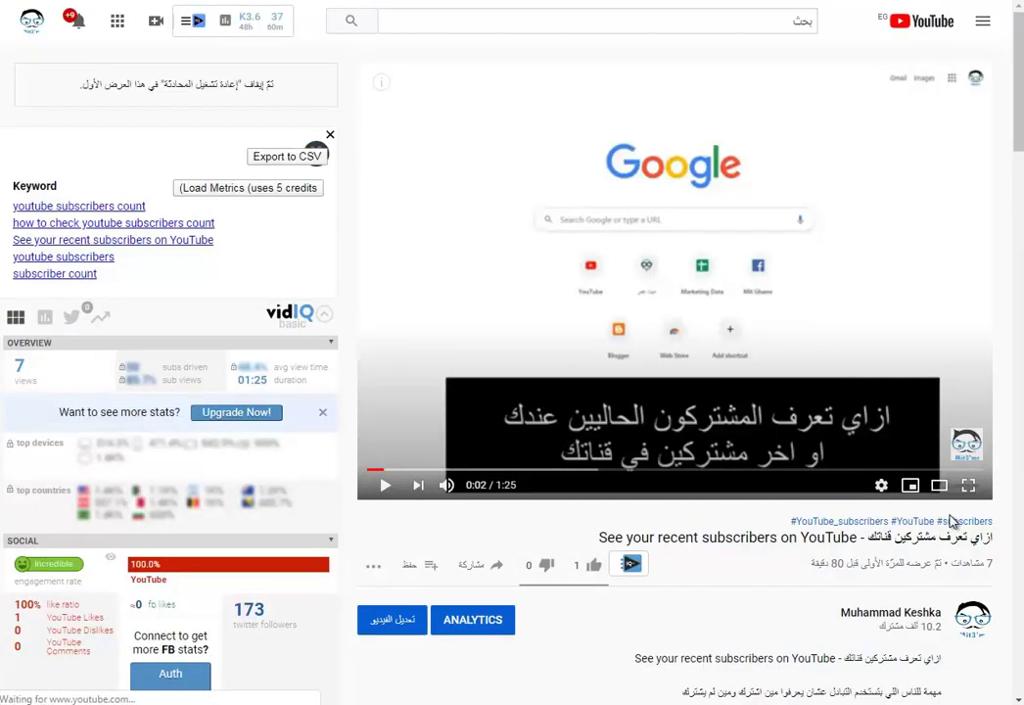
left_click_drag(983, 537, 651, 540)
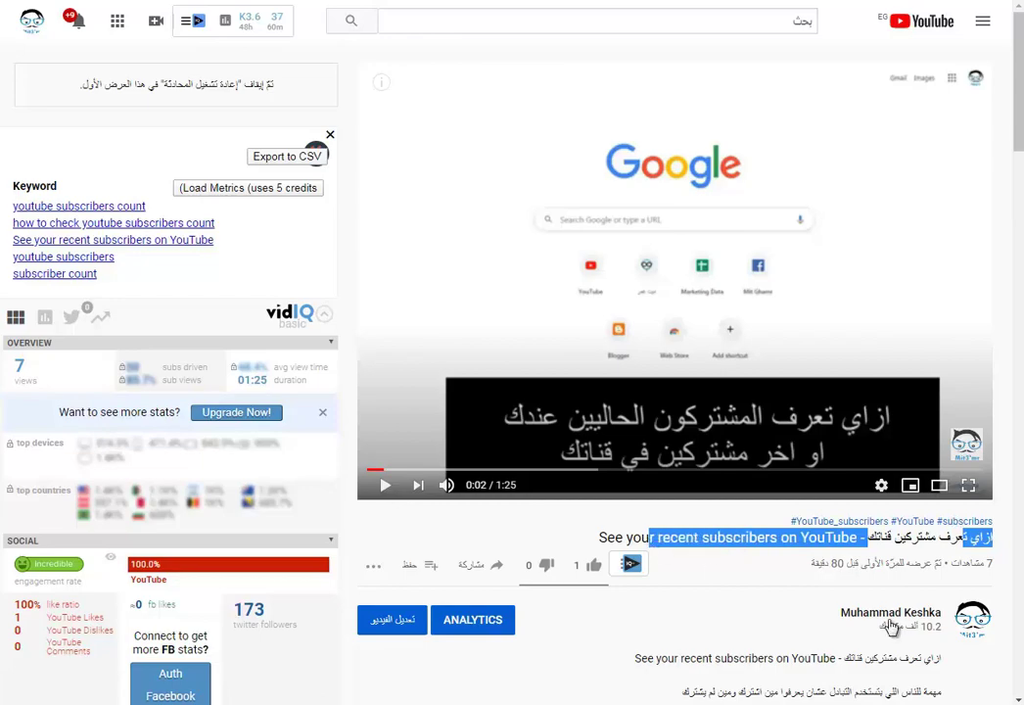
- Expand the description on the watch page and examine its hashtags, keyword list, social links and the comments below
scroll(928, 607, "down", 3)
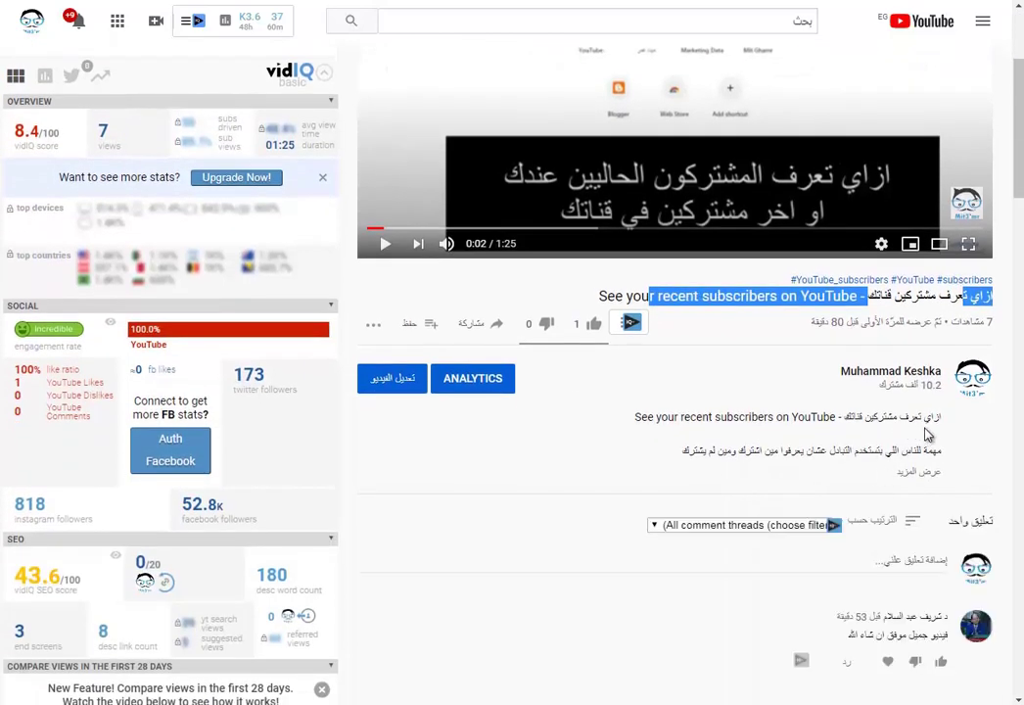
left_click(920, 475)
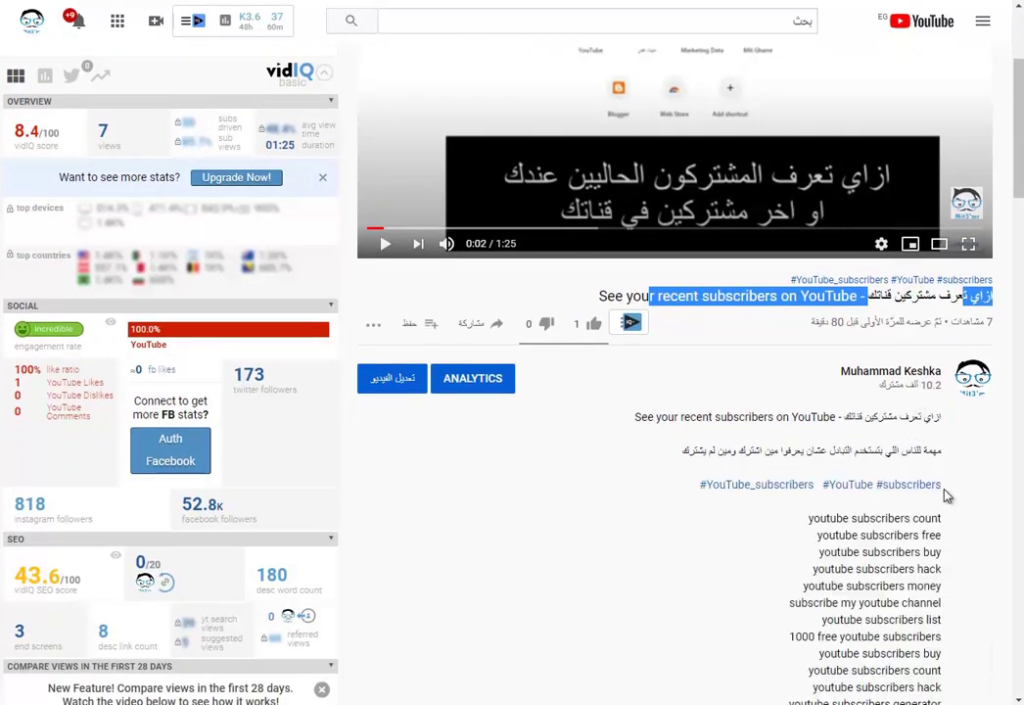
double_click(870, 416)
double_click(879, 518)
scroll(731, 534, "down", 6)
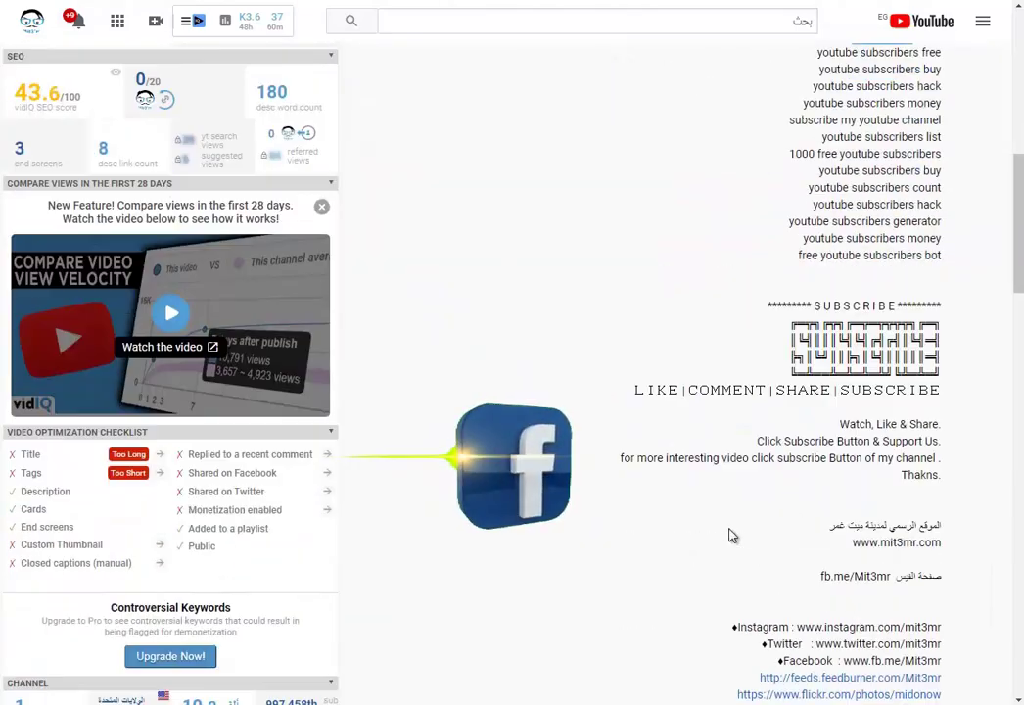
scroll(930, 557, "down", 1)
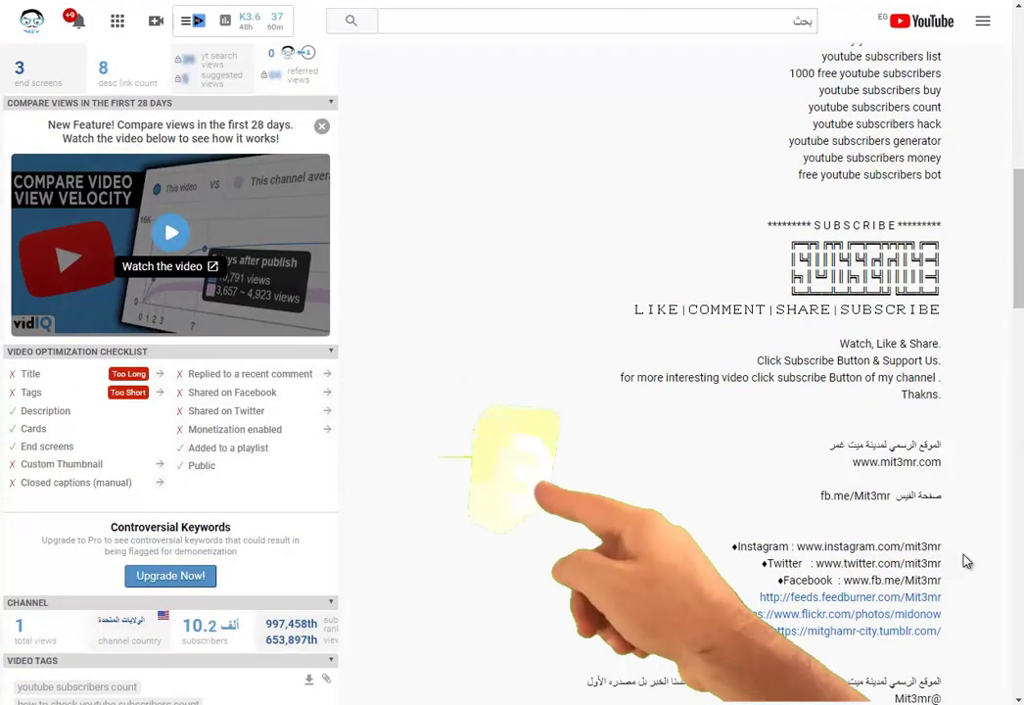
scroll(965, 560, "down", 5)
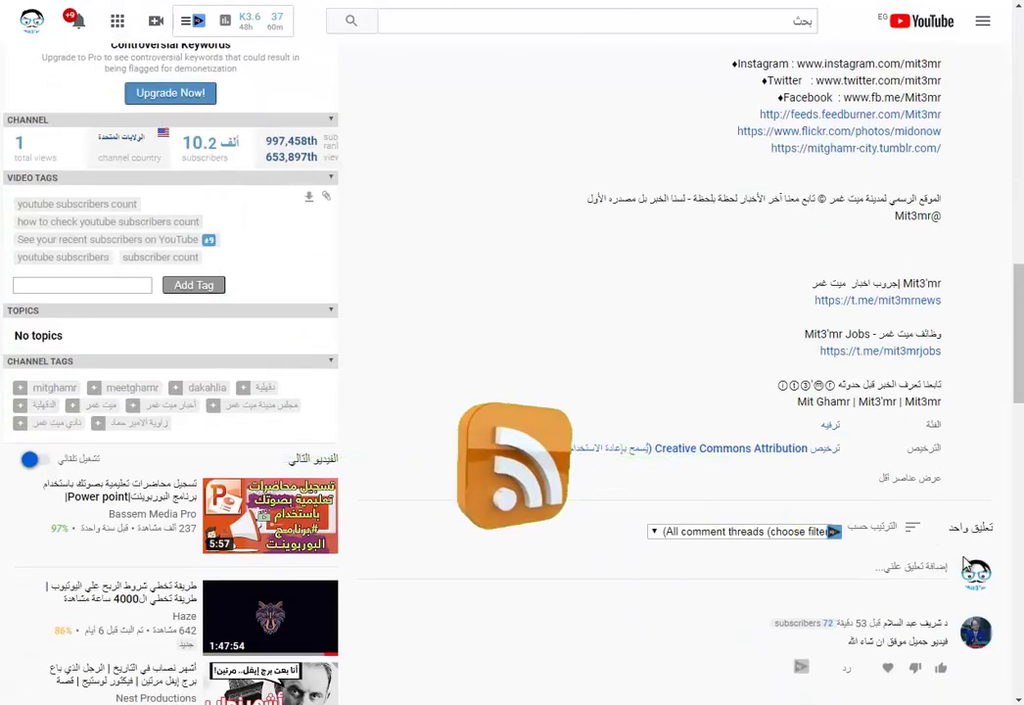
scroll(965, 563, "down", 2)
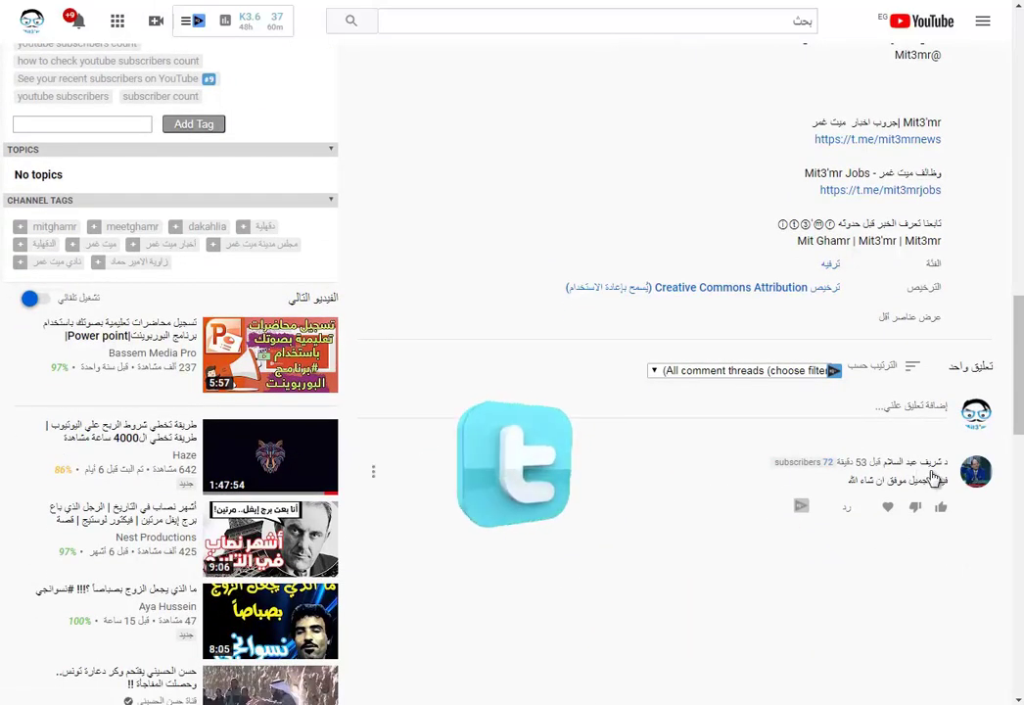
scroll(932, 477, "up", 6)
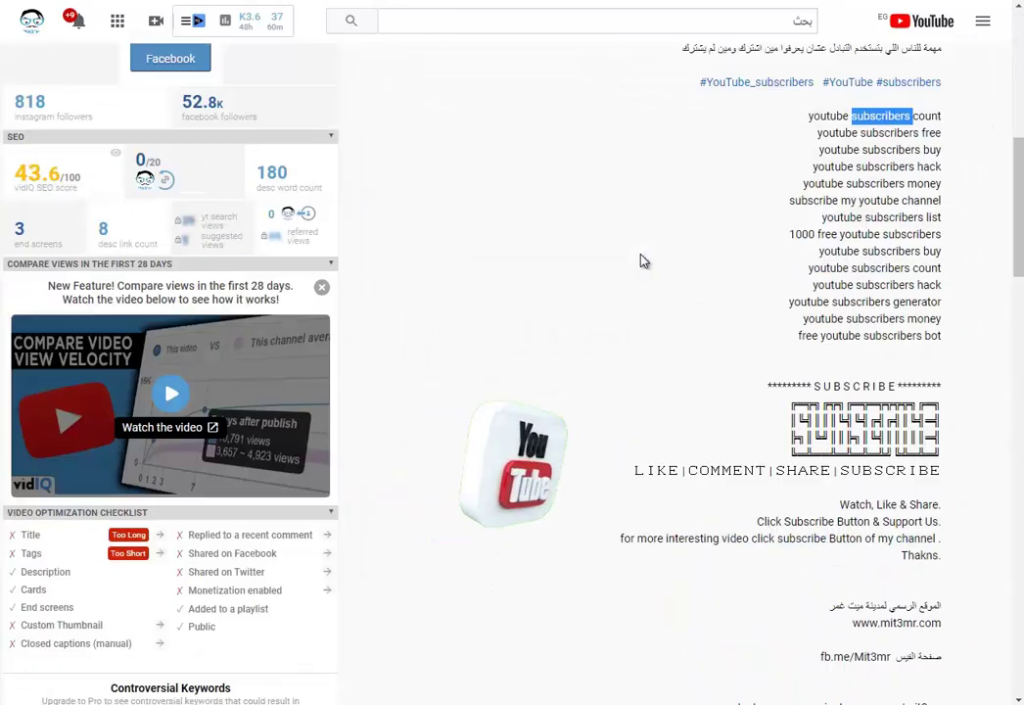
scroll(641, 261, "down", 10)
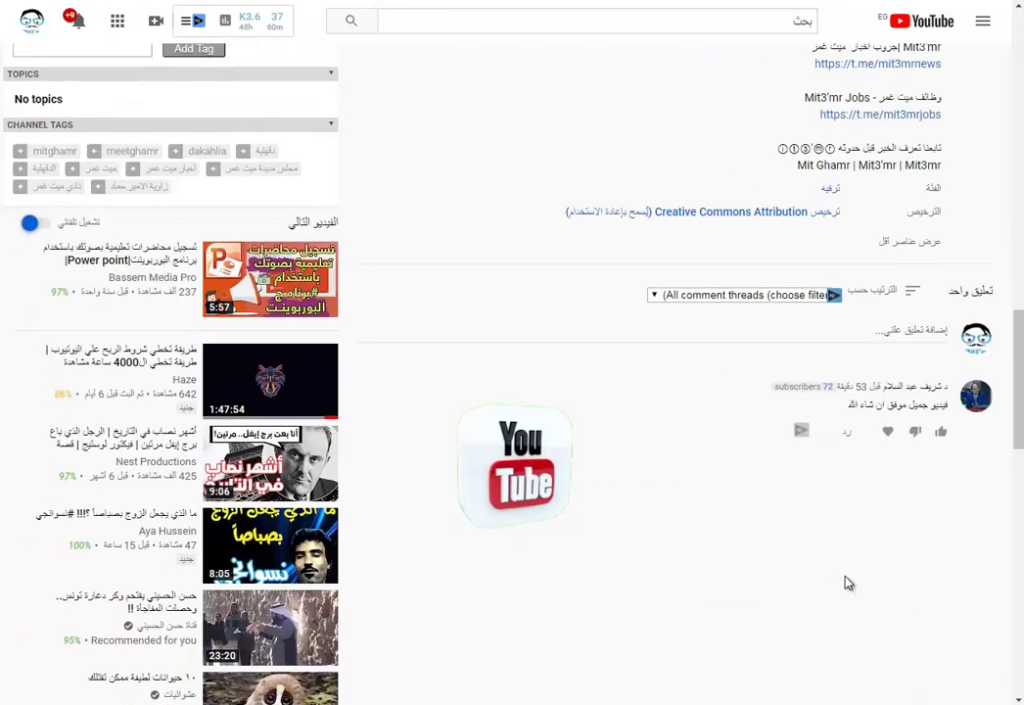